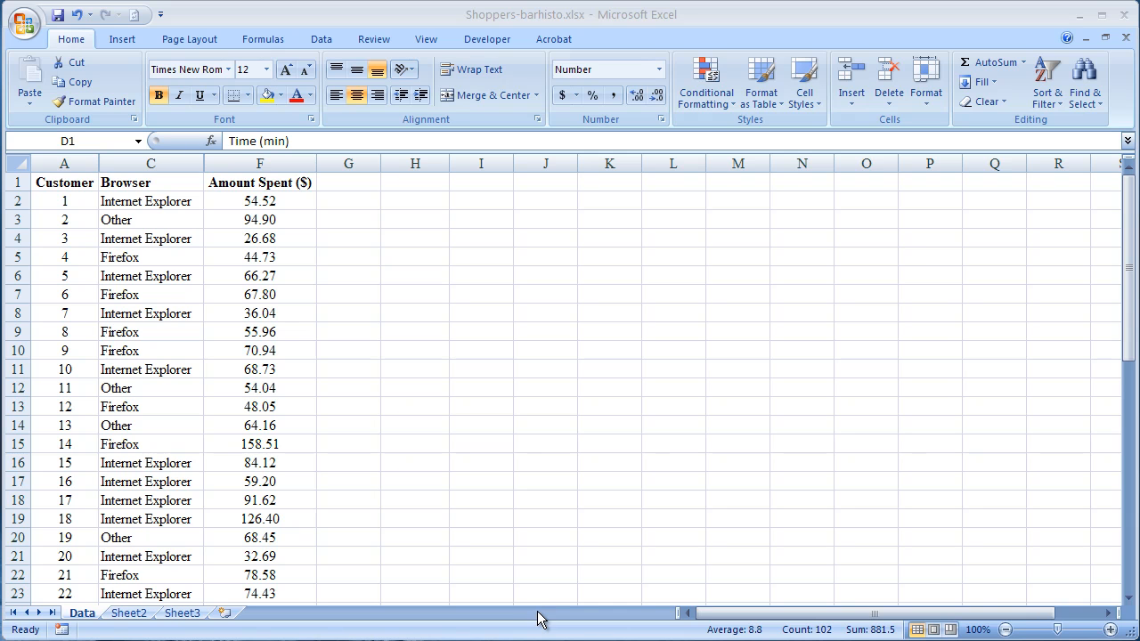
- Label cell G2 "low" and cell G3 "high", and narrow column G to fit the labels
{"action": "left_click", "coordinate": [341, 202]}
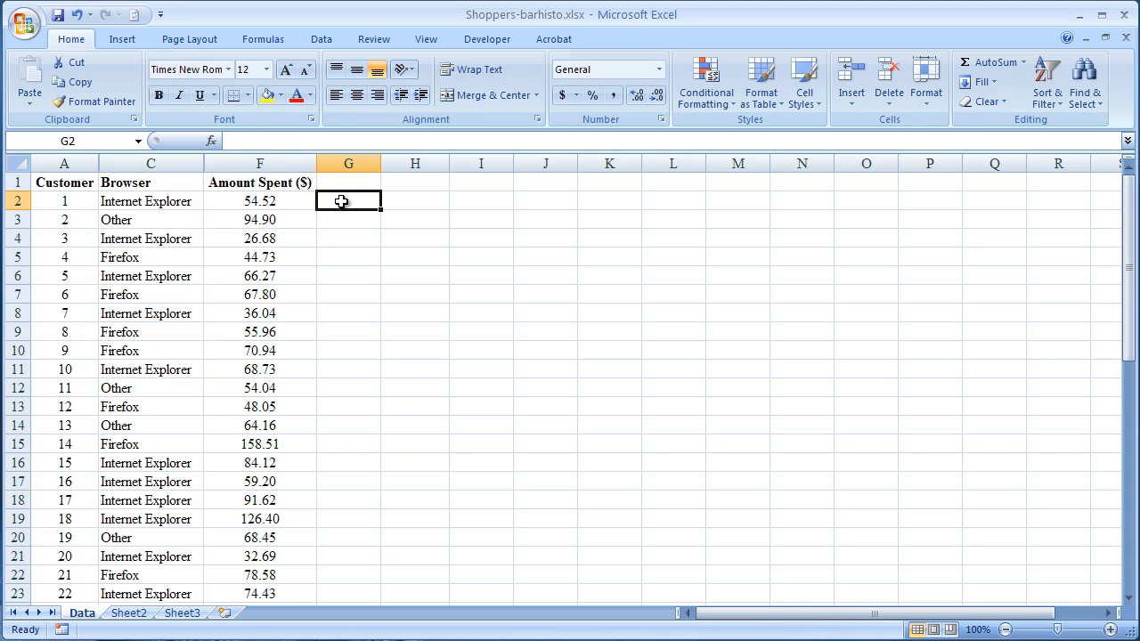
{"action": "type", "text": "low"}
{"action": "key", "text": "Return"}
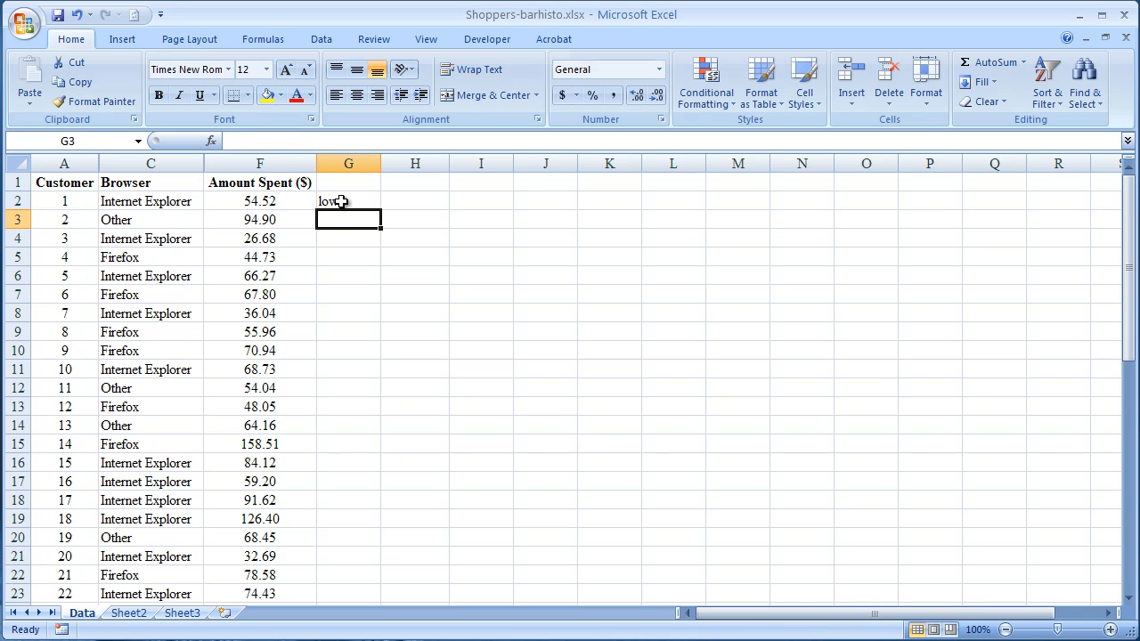
{"action": "type", "text": "high"}
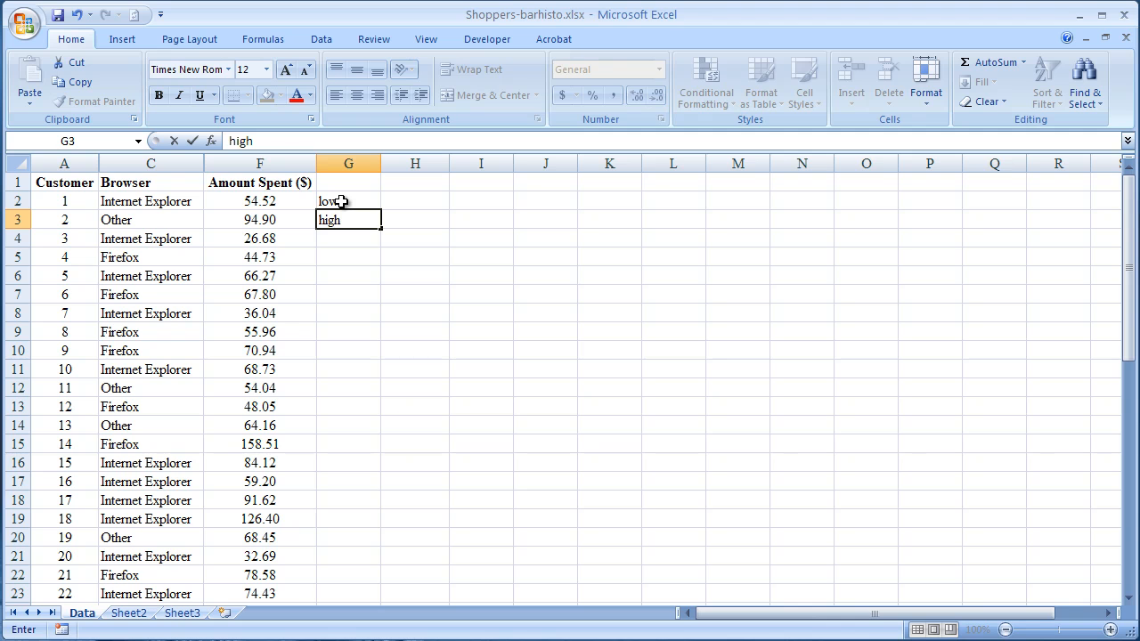
{"action": "left_click", "coordinate": [341, 201]}
{"action": "key", "text": "Tab"}
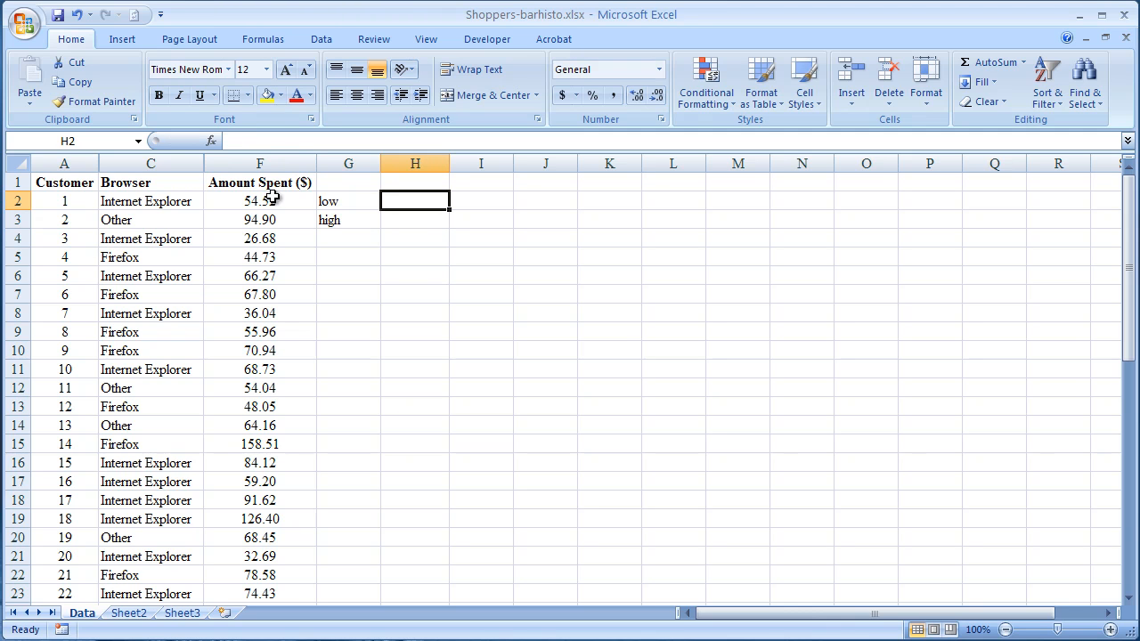
{"action": "left_click_drag", "start_coordinate": [380, 163], "coordinate": [351, 164]}
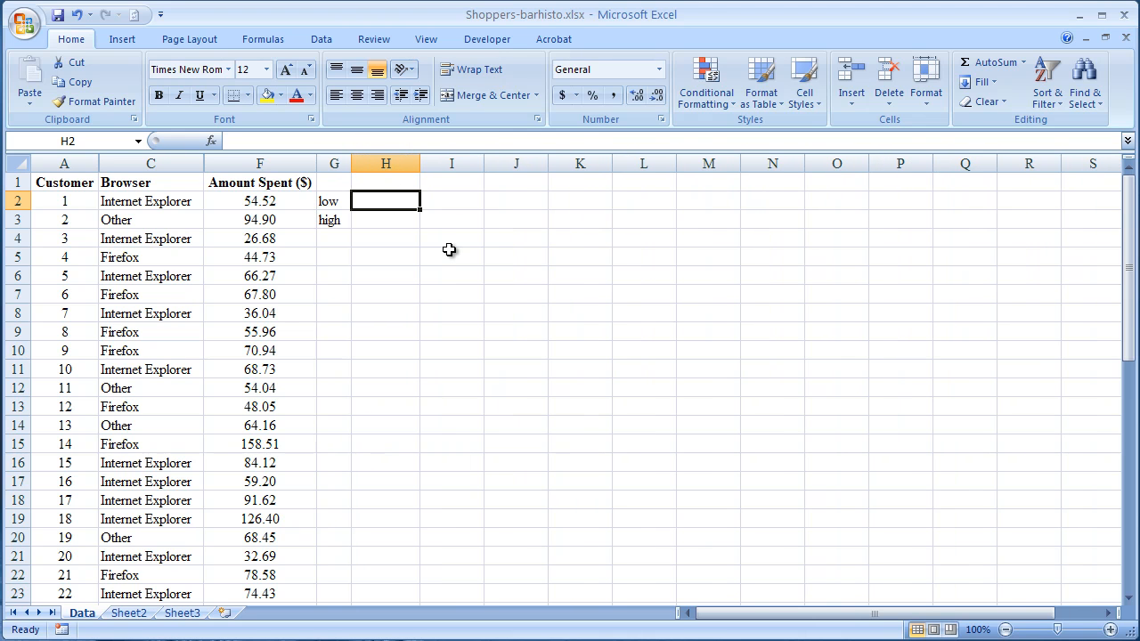
- Calculate the minimum amount spent in H2 with a MIN formula over F2:F51
{"action": "type", "text": "=min("}
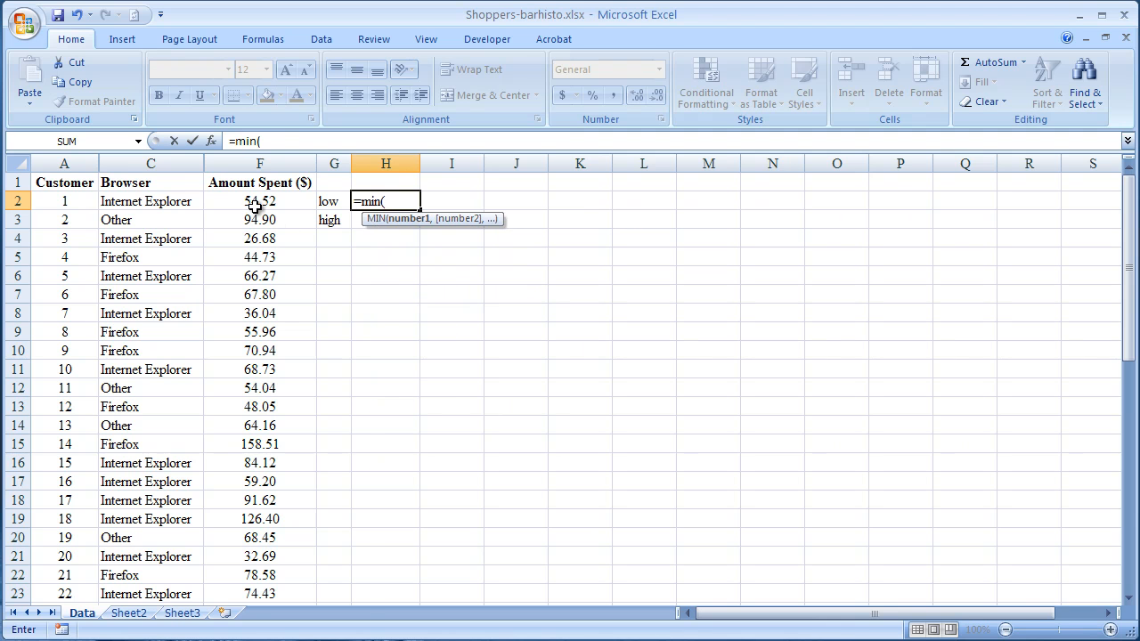
{"action": "left_click_drag", "start_coordinate": [258, 203], "coordinate": [249, 570]}
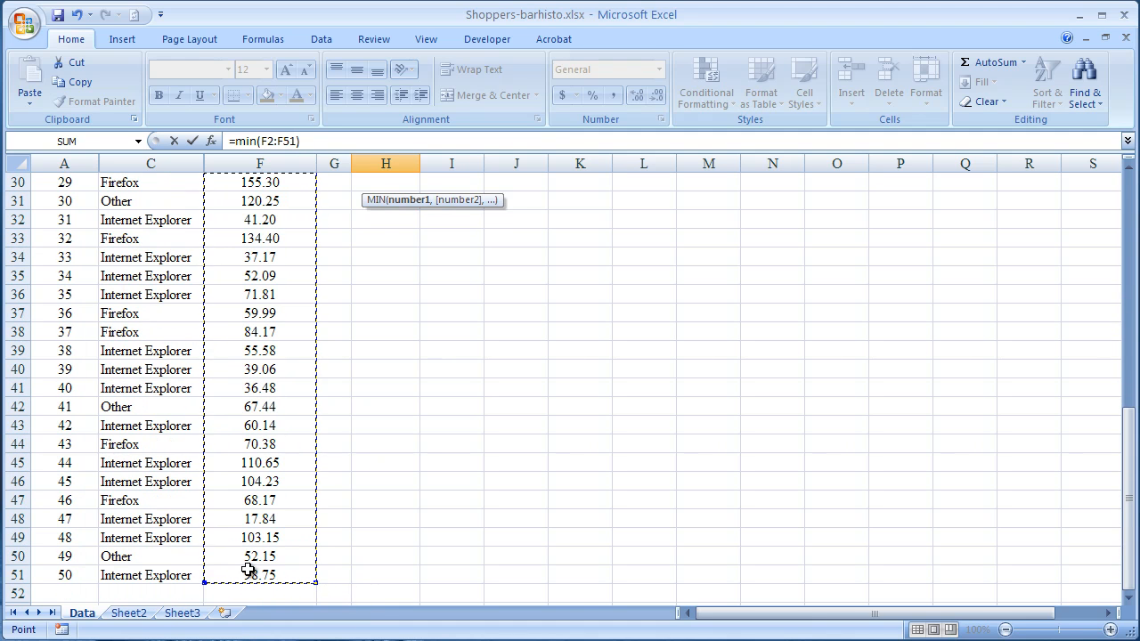
{"action": "key", "text": "Return"}
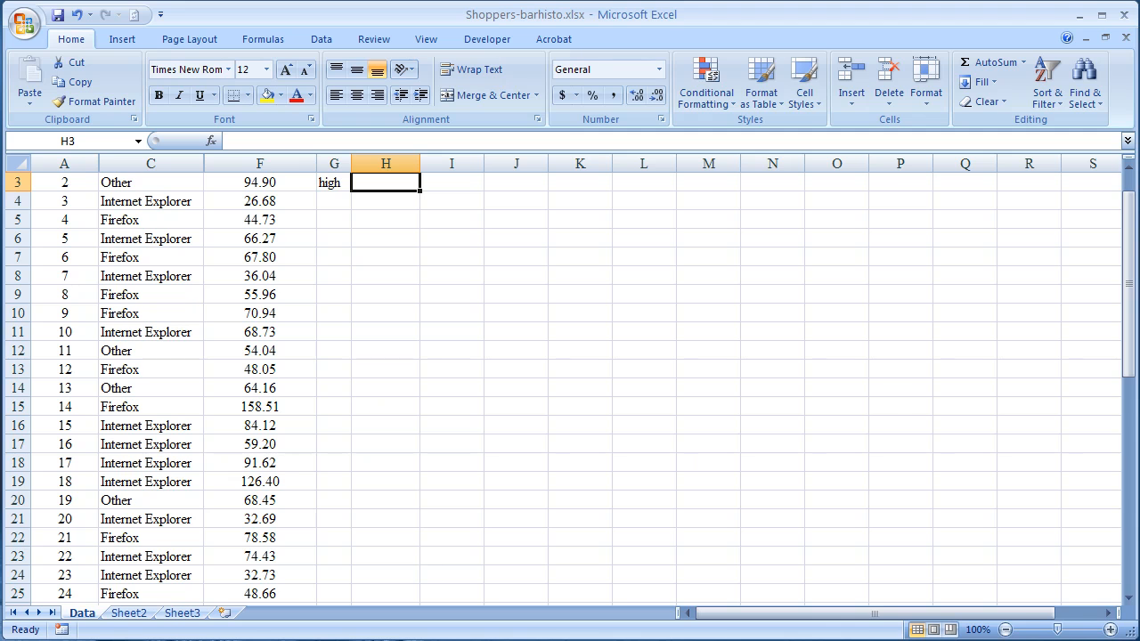
{"action": "left_click", "coordinate": [1127, 185]}
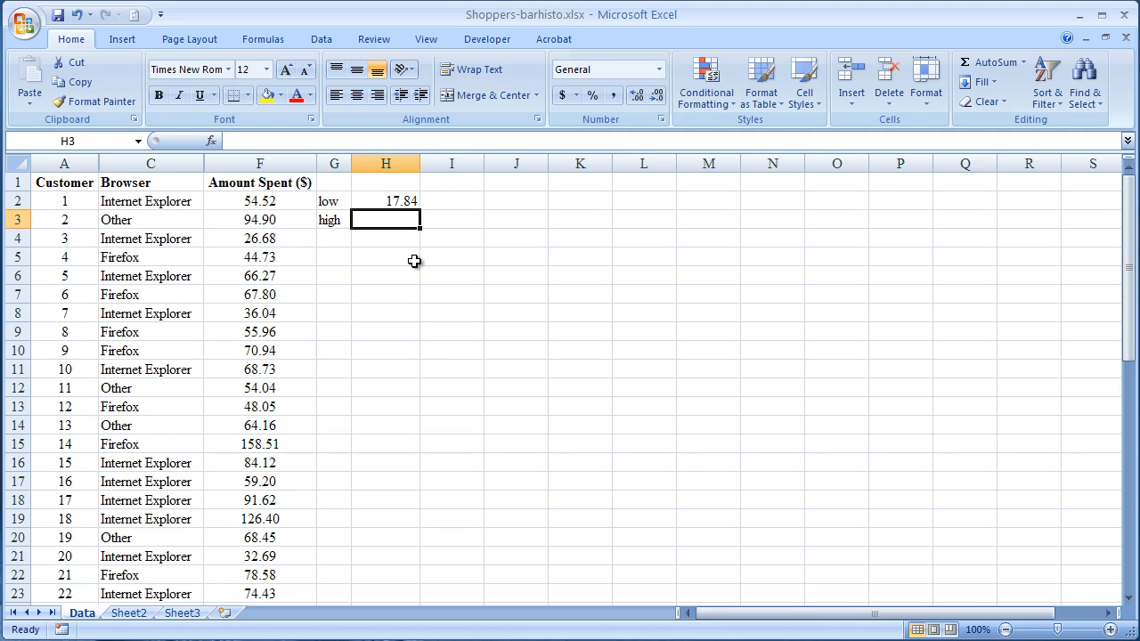
- Calculate the maximum amount spent in H3 with the formula =max(F2:F51)
{"action": "type", "text": "=max("}
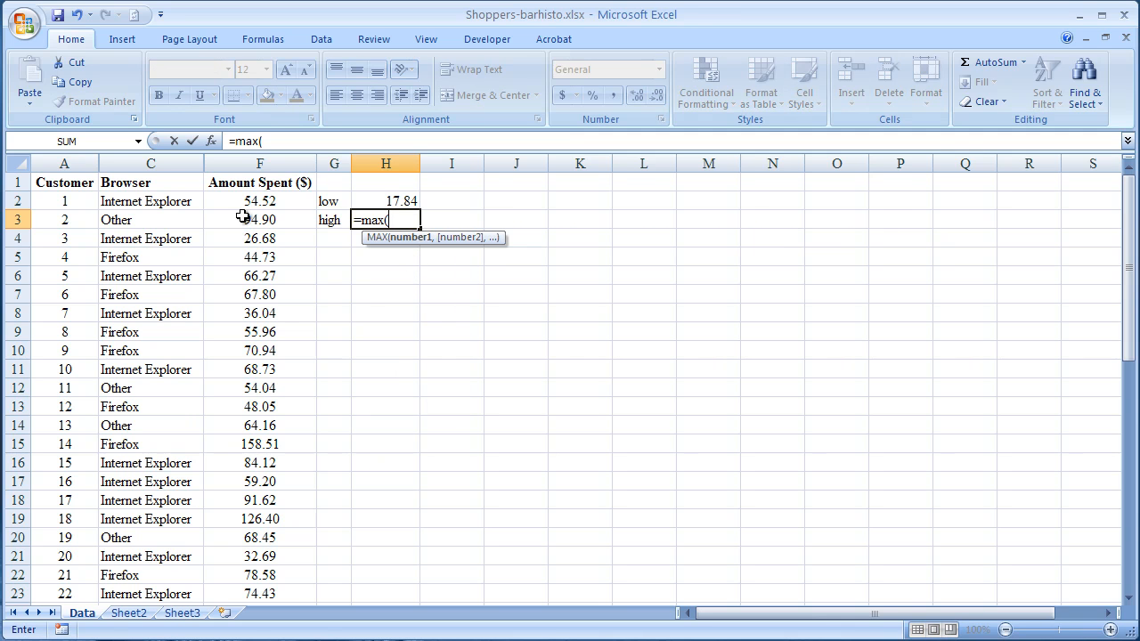
{"action": "left_click_drag", "start_coordinate": [253, 204], "coordinate": [243, 568]}
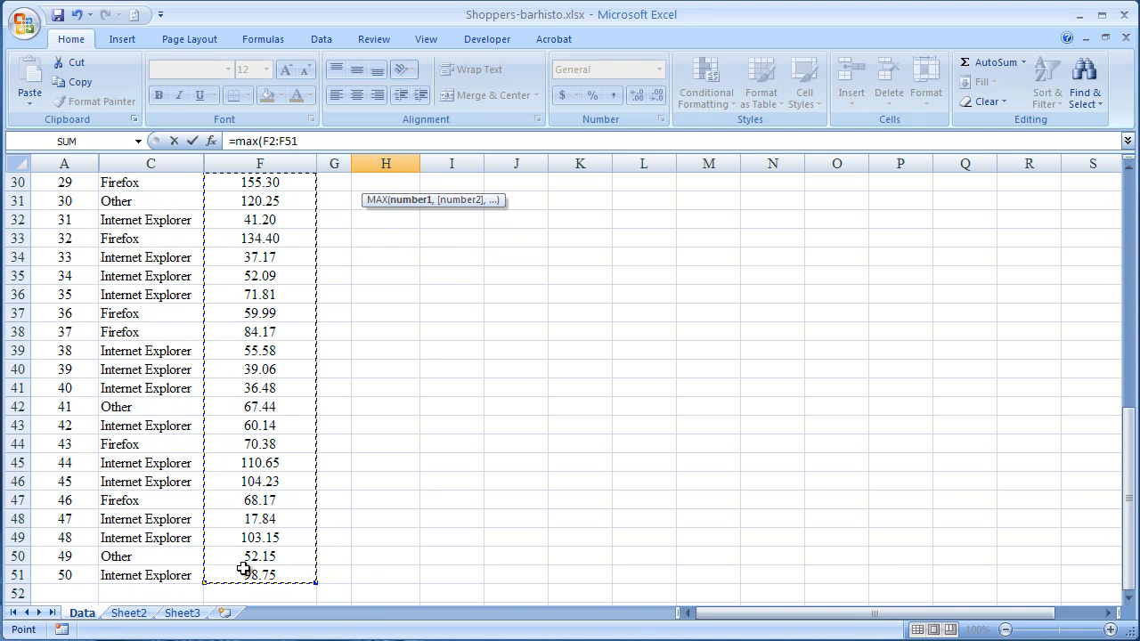
{"action": "type", "text": ")"}
{"action": "left_click", "coordinate": [1130, 186]}
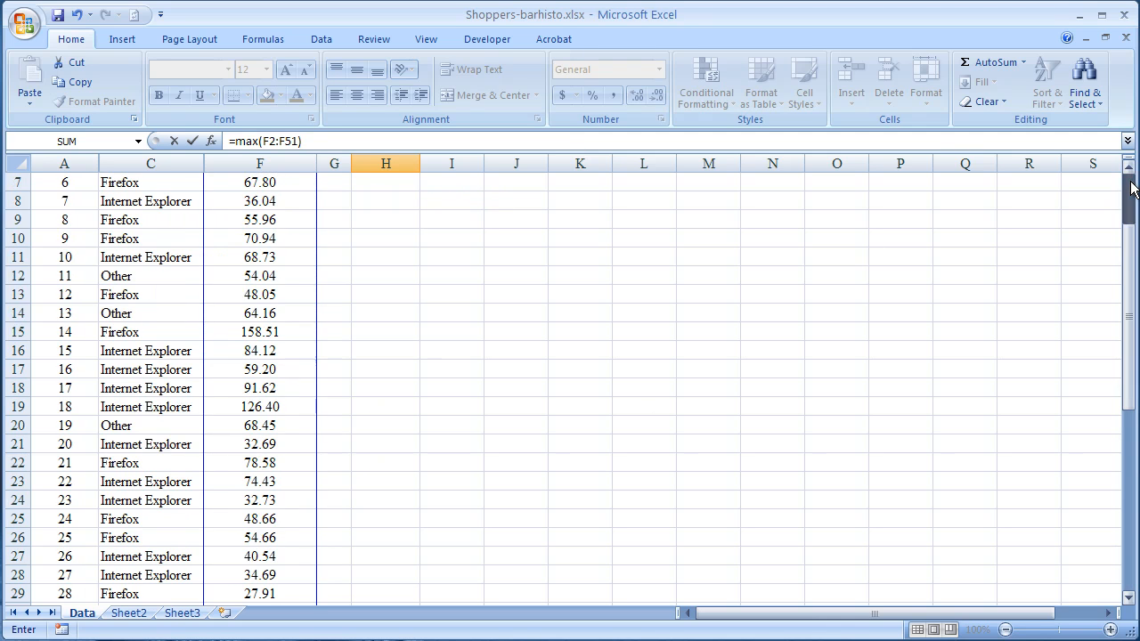
{"action": "left_click", "coordinate": [1130, 186]}
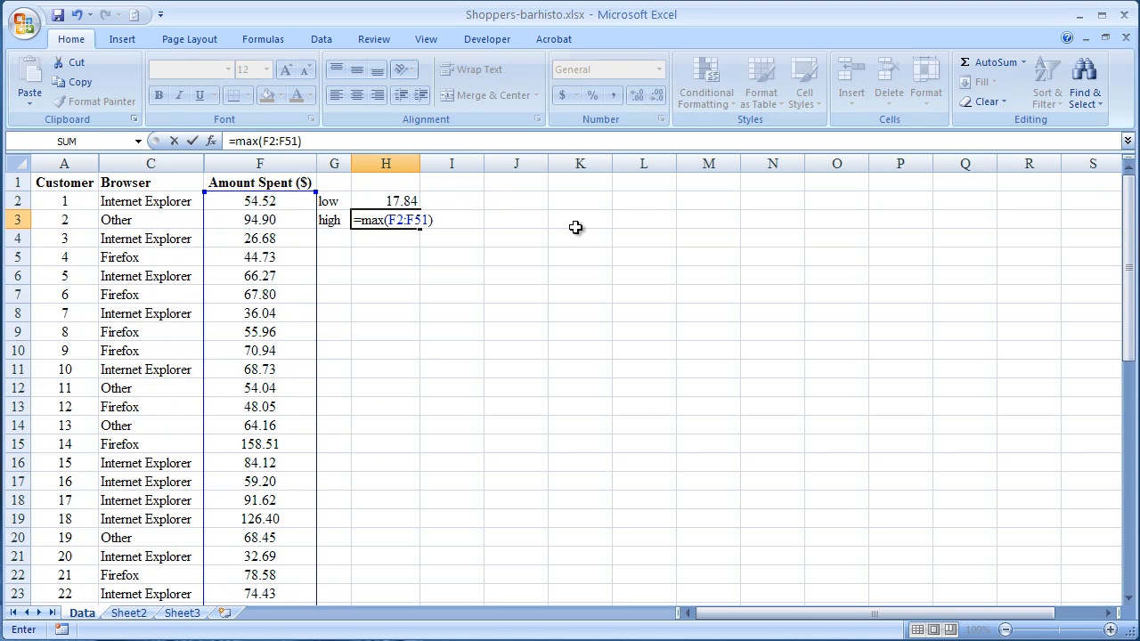
{"action": "key", "text": "Return"}
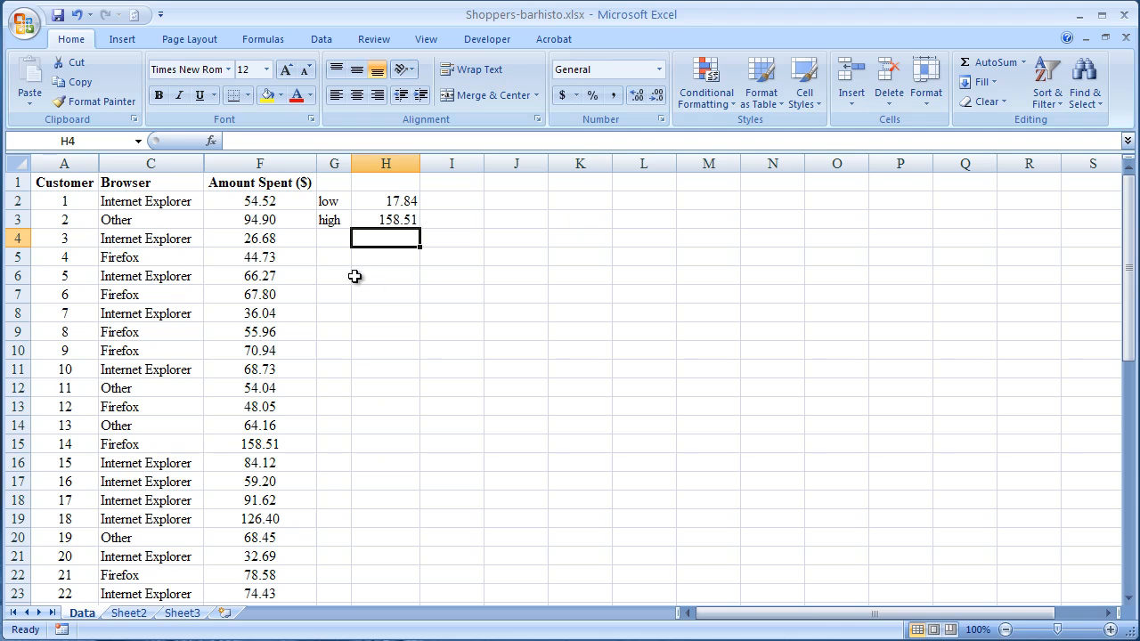
- Label cell G4 "rng" and calculate the range in H4 with the formula =H3-H2
{"action": "left_click", "coordinate": [334, 241]}
{"action": "type", "text": "r"}
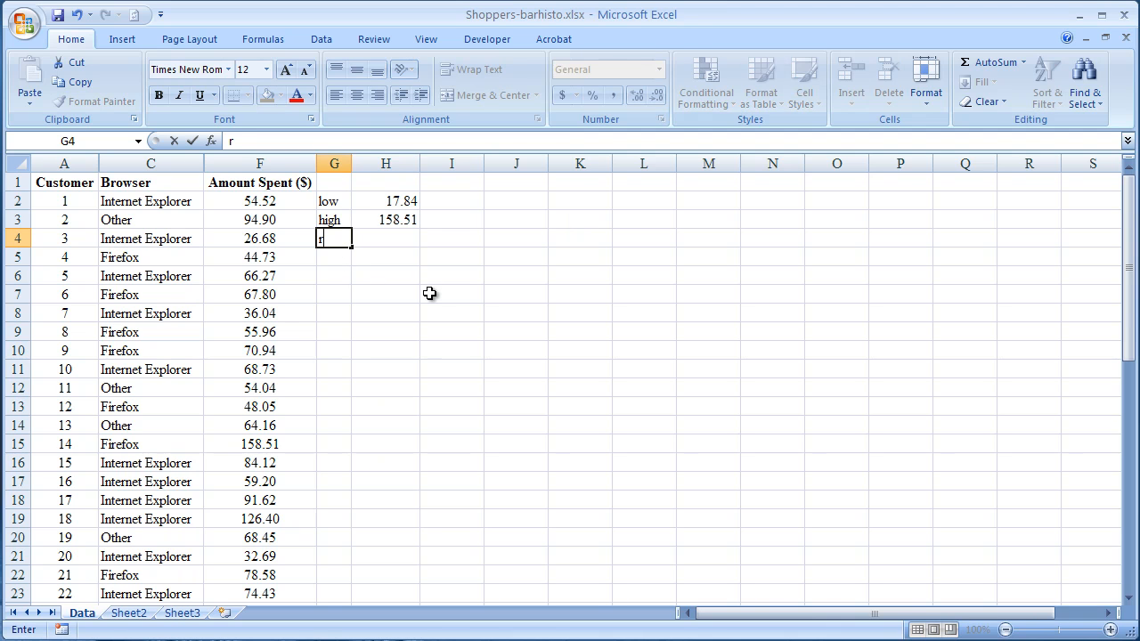
{"action": "type", "text": "ng"}
{"action": "left_click", "coordinate": [403, 236]}
{"action": "type", "text": "="}
{"action": "left_click", "coordinate": [400, 219]}
{"action": "type", "text": "-"}
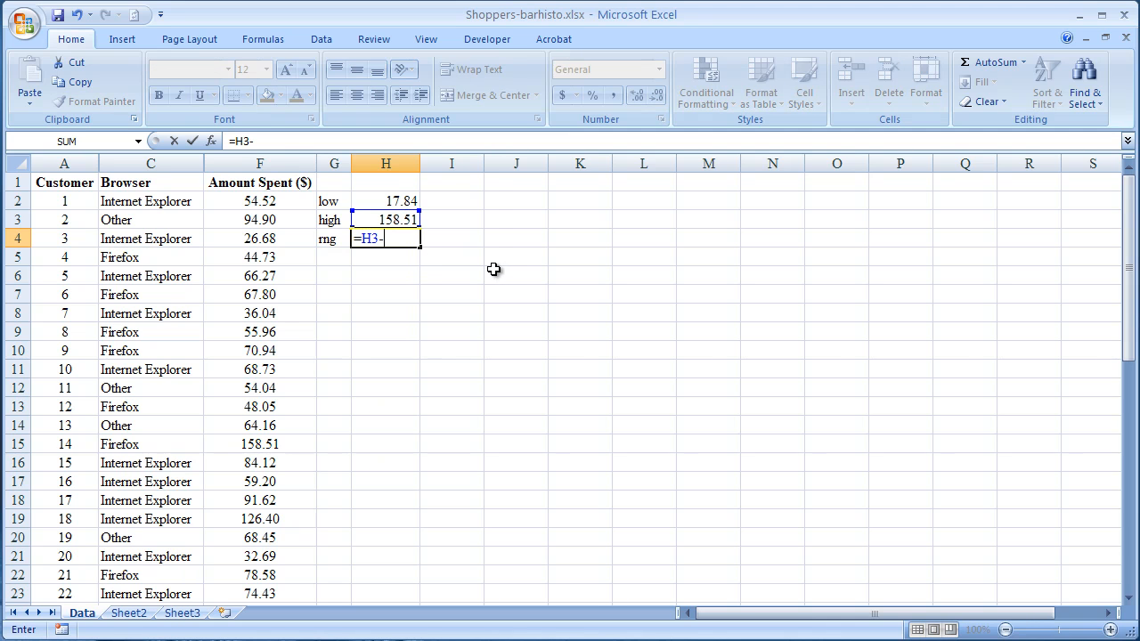
{"action": "left_click", "coordinate": [400, 201]}
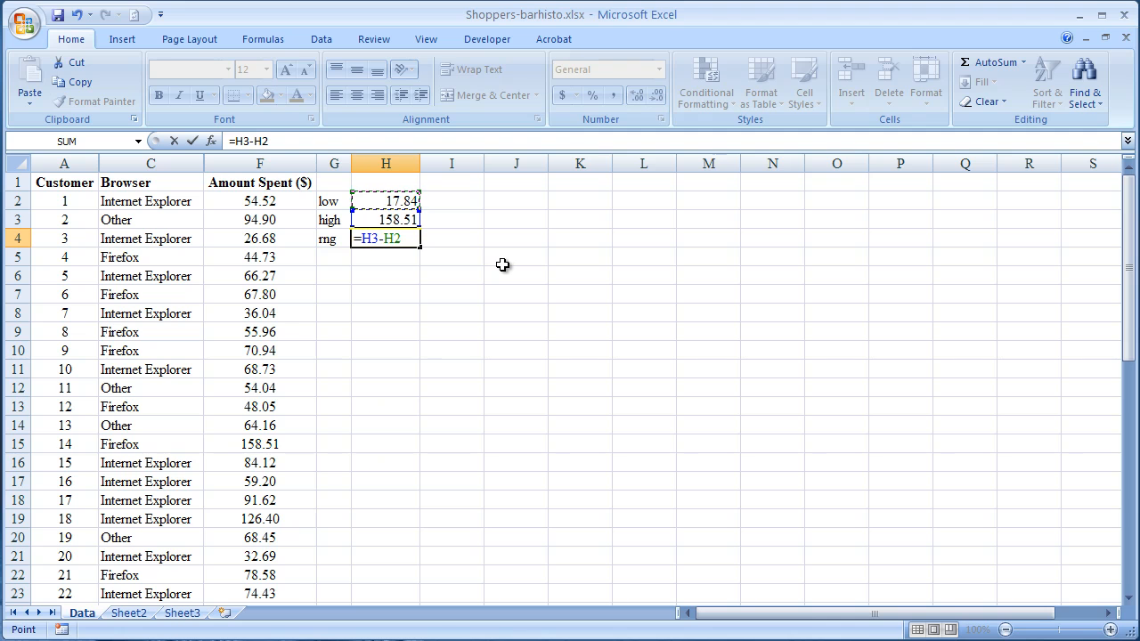
{"action": "key", "text": "Return"}
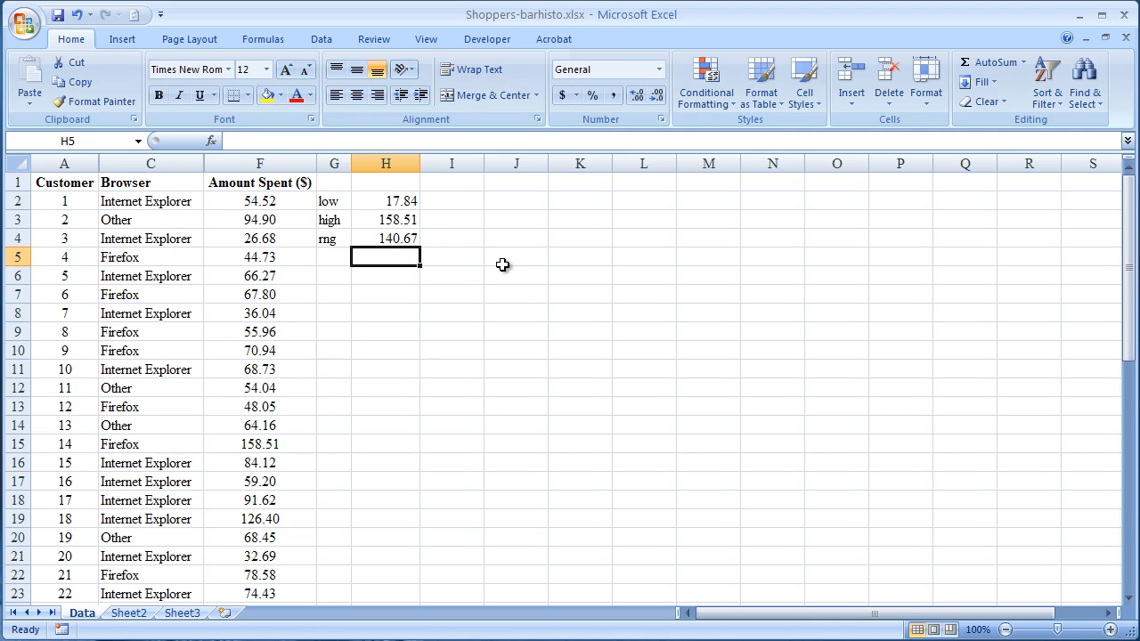
- Enter the first two histogram bin limits, 15 in J2 and 45 in J3
{"action": "left_click", "coordinate": [500, 205]}
{"action": "type", "text": "15"}
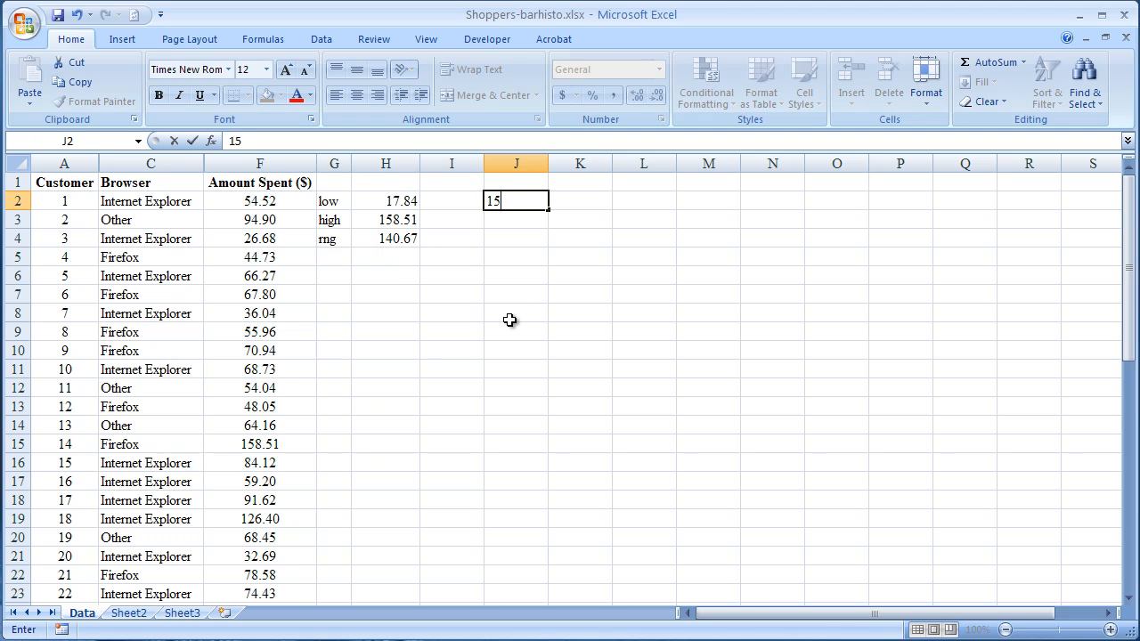
{"action": "key", "text": "Return"}
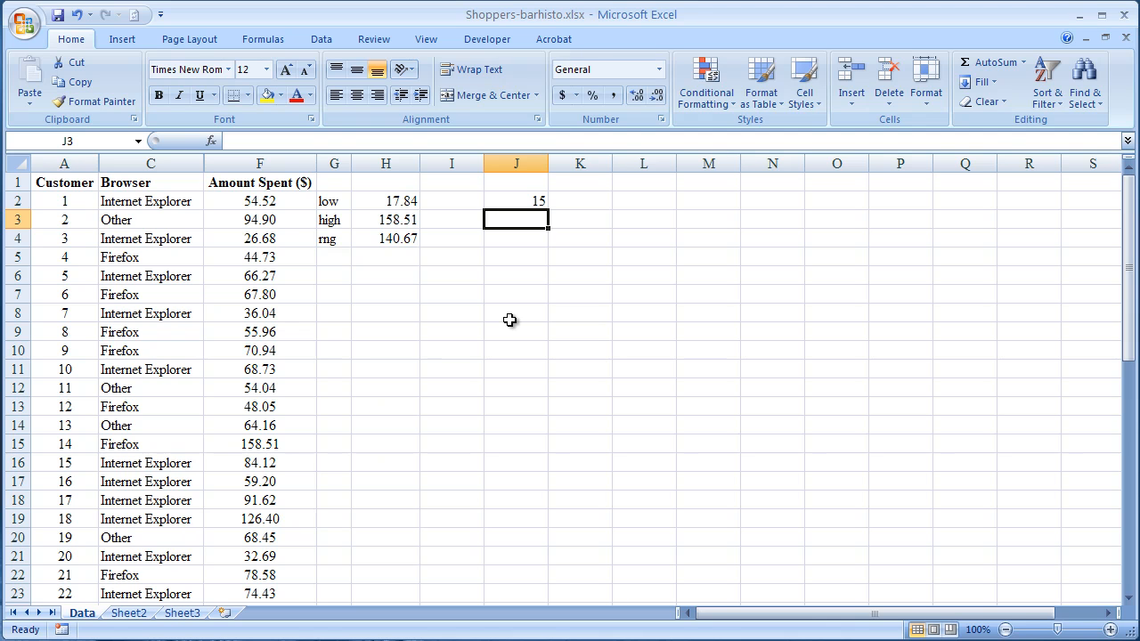
{"action": "type", "text": "45"}
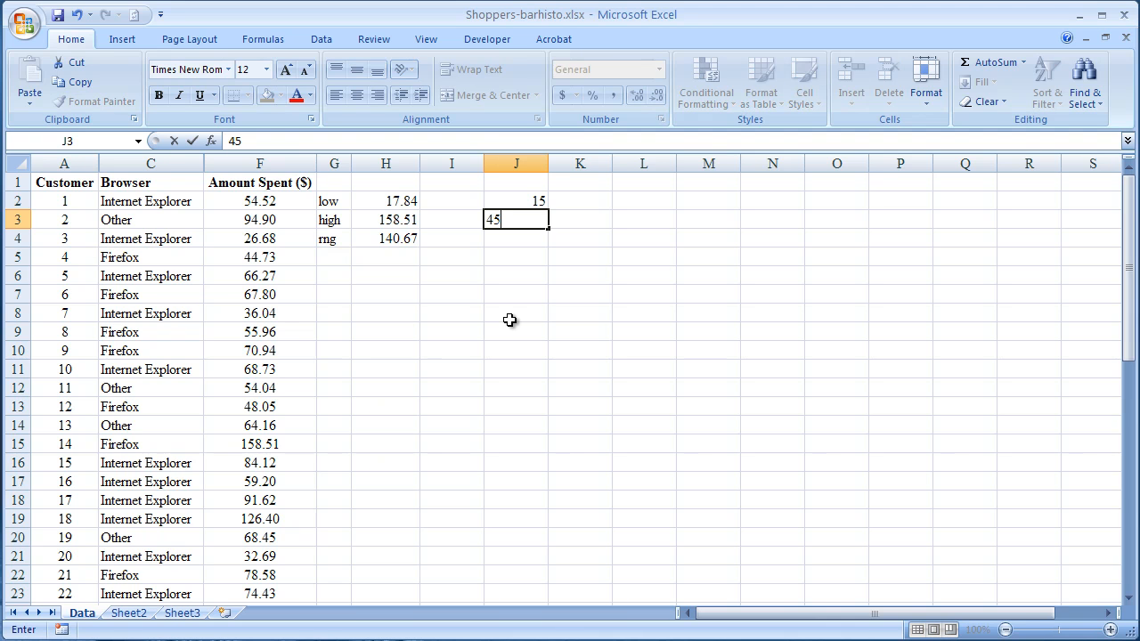
{"action": "key", "text": "Return"}
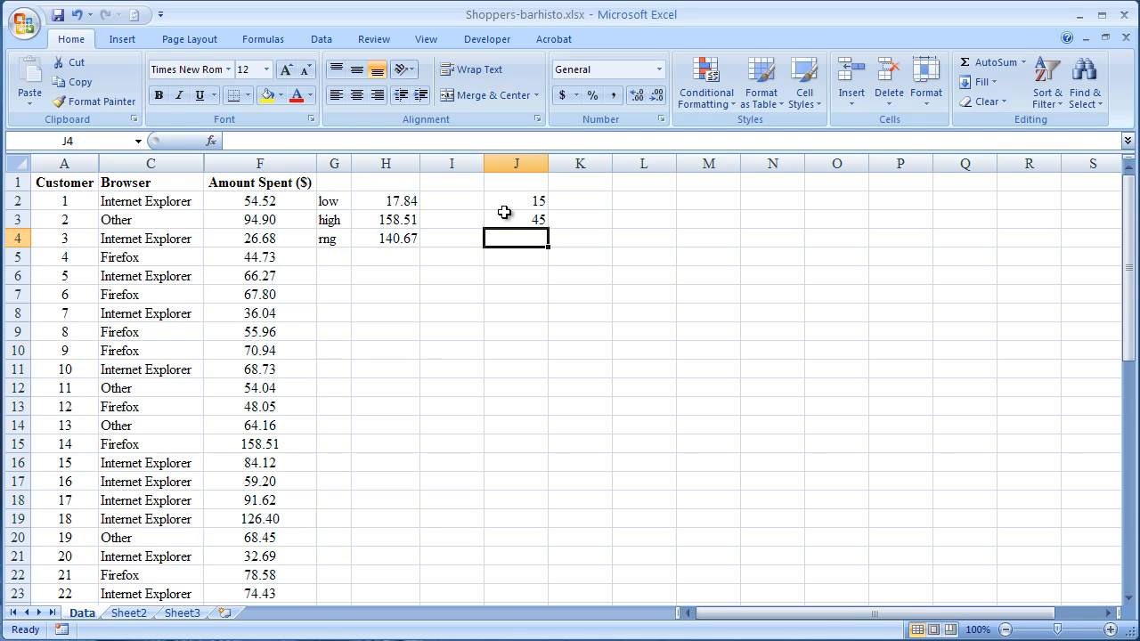
- Extend the bin series from J2:J3 down to J10, and clear the surplus bins in J8:J10
{"action": "left_click_drag", "start_coordinate": [504, 201], "coordinate": [499, 217]}
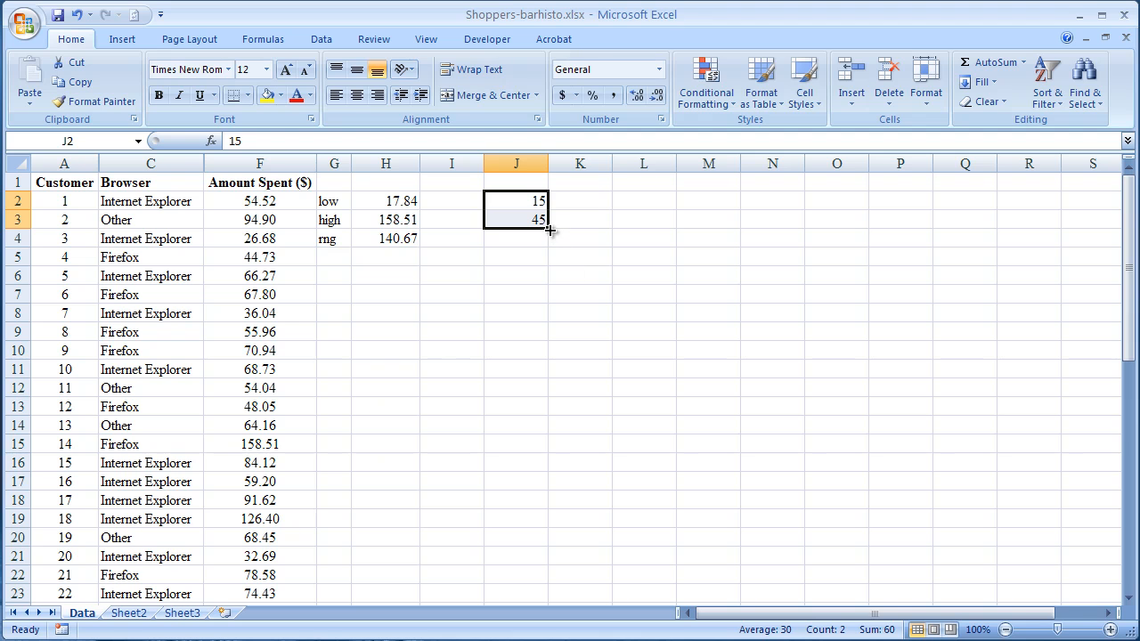
{"action": "left_click_drag", "start_coordinate": [546, 228], "coordinate": [547, 362]}
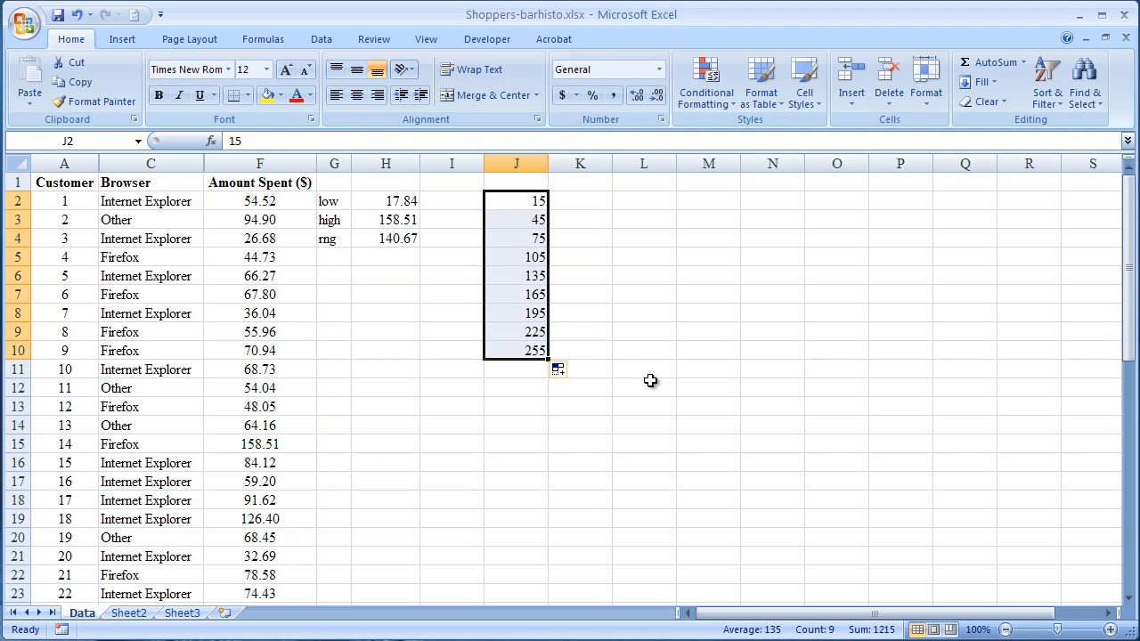
{"action": "left_click_drag", "start_coordinate": [532, 313], "coordinate": [531, 336]}
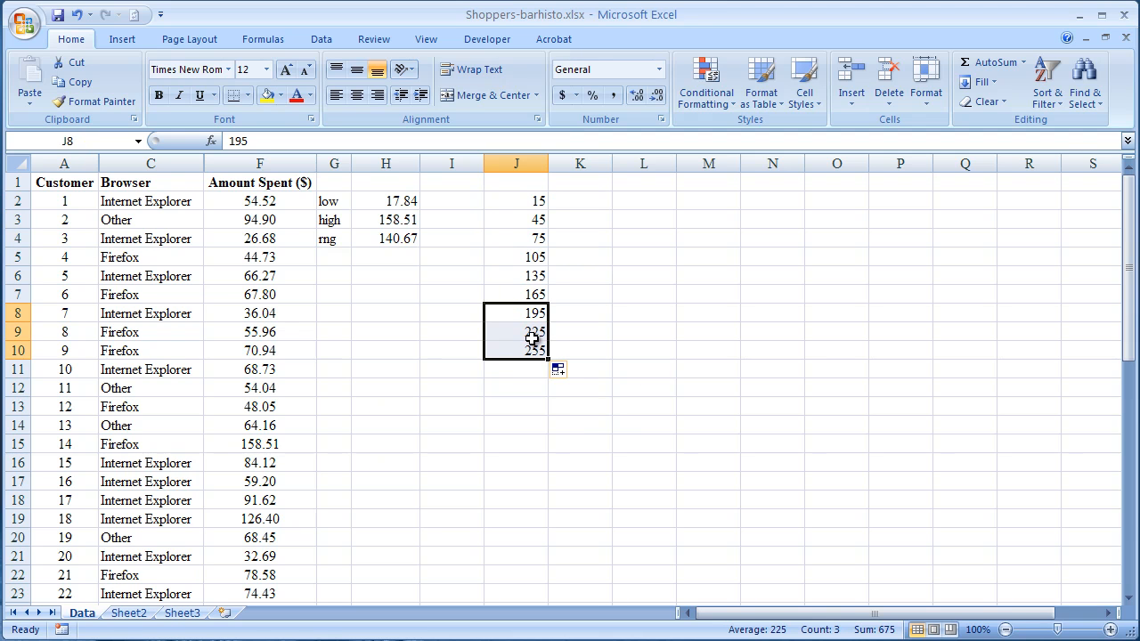
{"action": "key", "text": "Delete"}
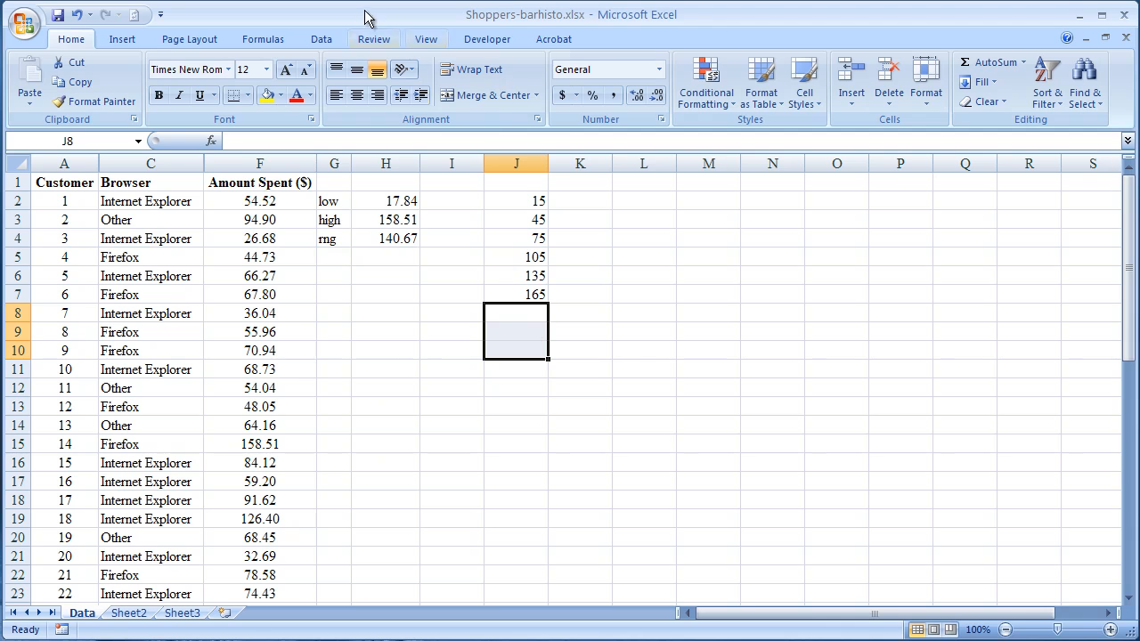
- Check in the list of available Excel add-ins whether the Analysis ToolPak is enabled, and close the list without changes
{"action": "left_click", "coordinate": [320, 39]}
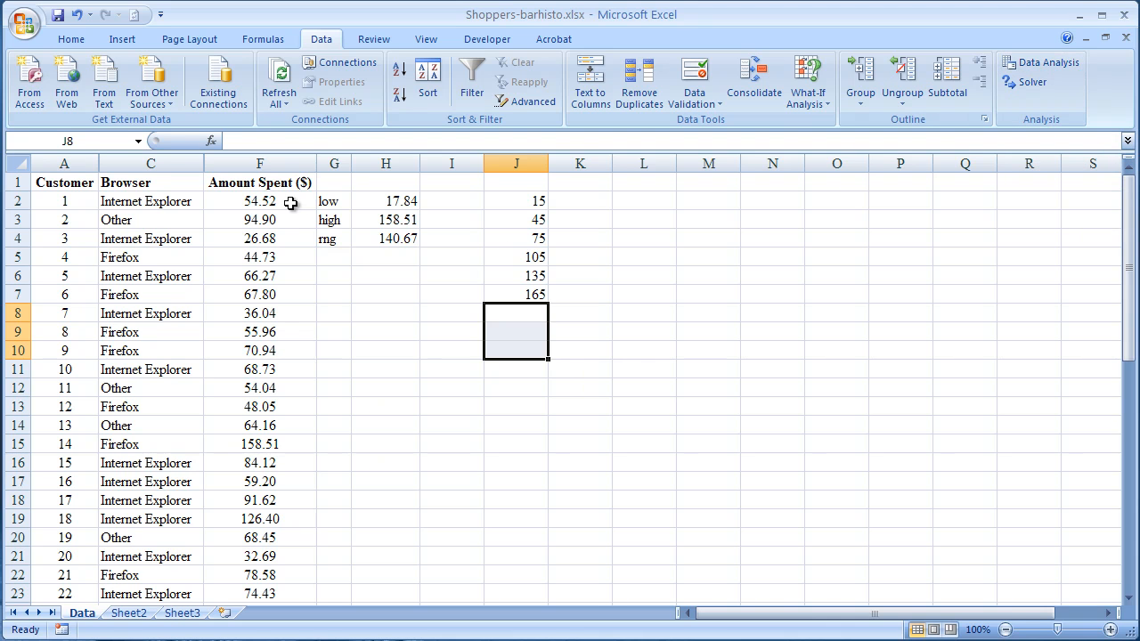
{"action": "left_click", "coordinate": [19, 29]}
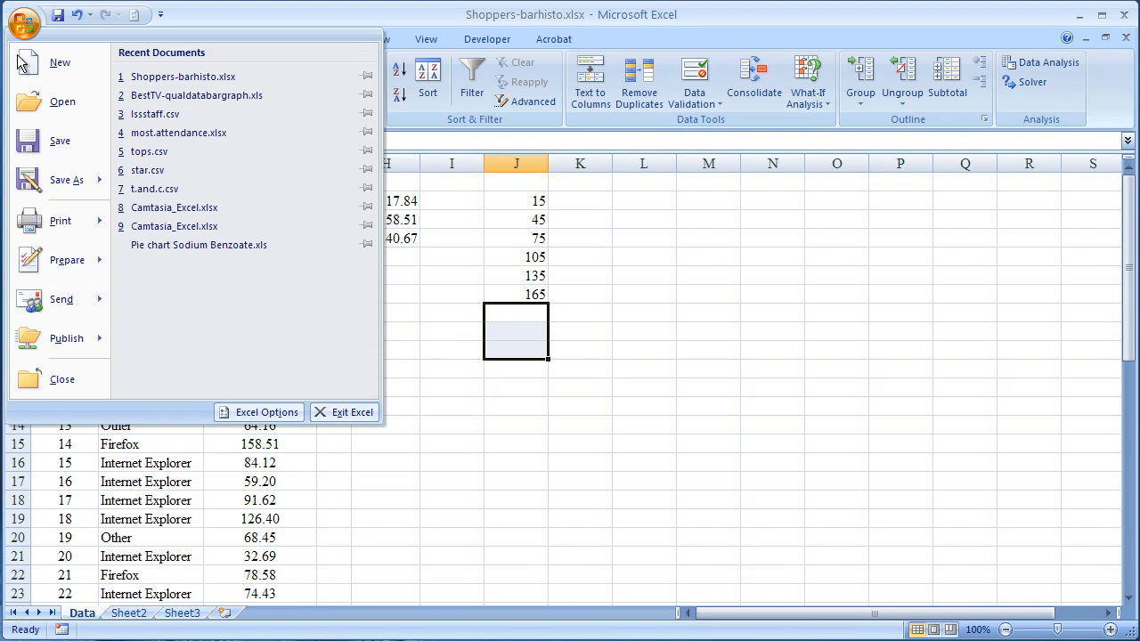
{"action": "left_click", "coordinate": [270, 414]}
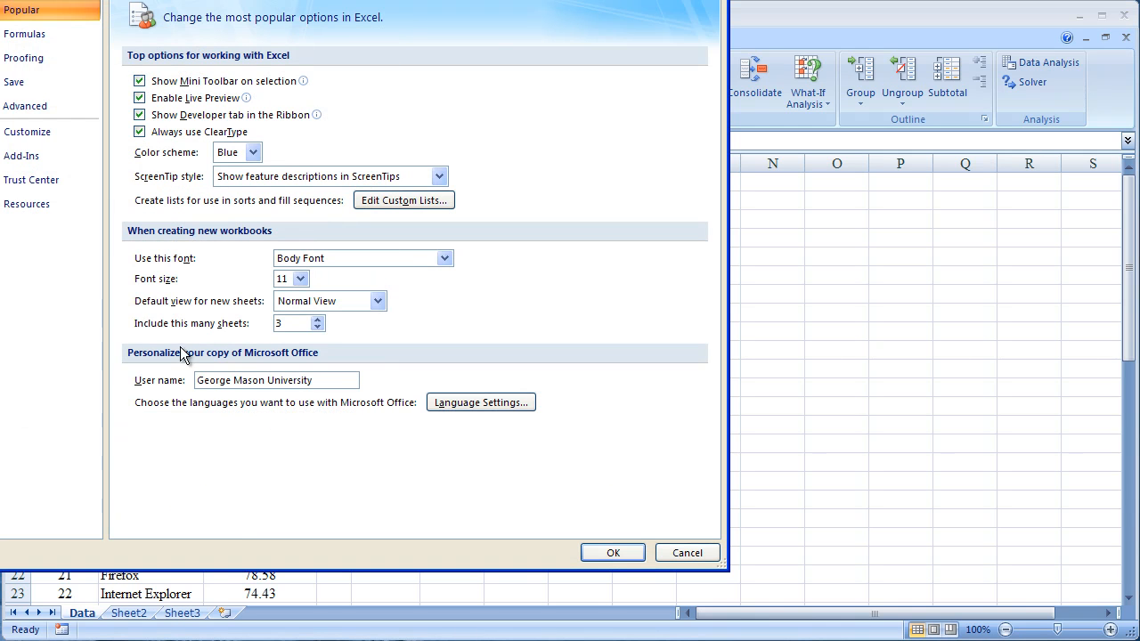
{"action": "left_click", "coordinate": [19, 164]}
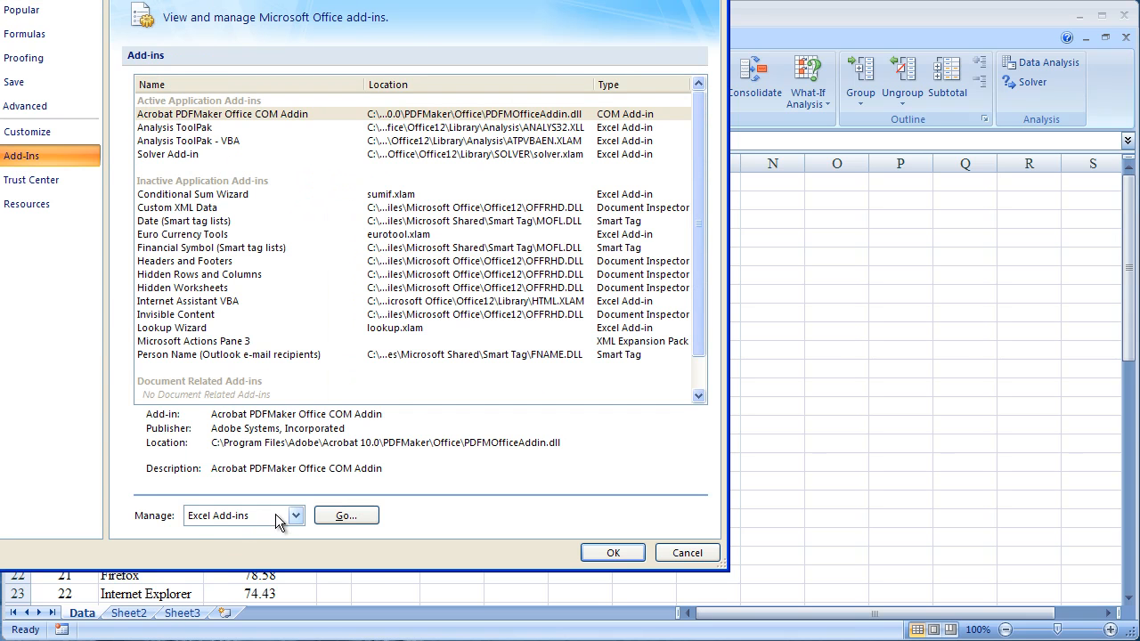
{"action": "left_click", "coordinate": [347, 517]}
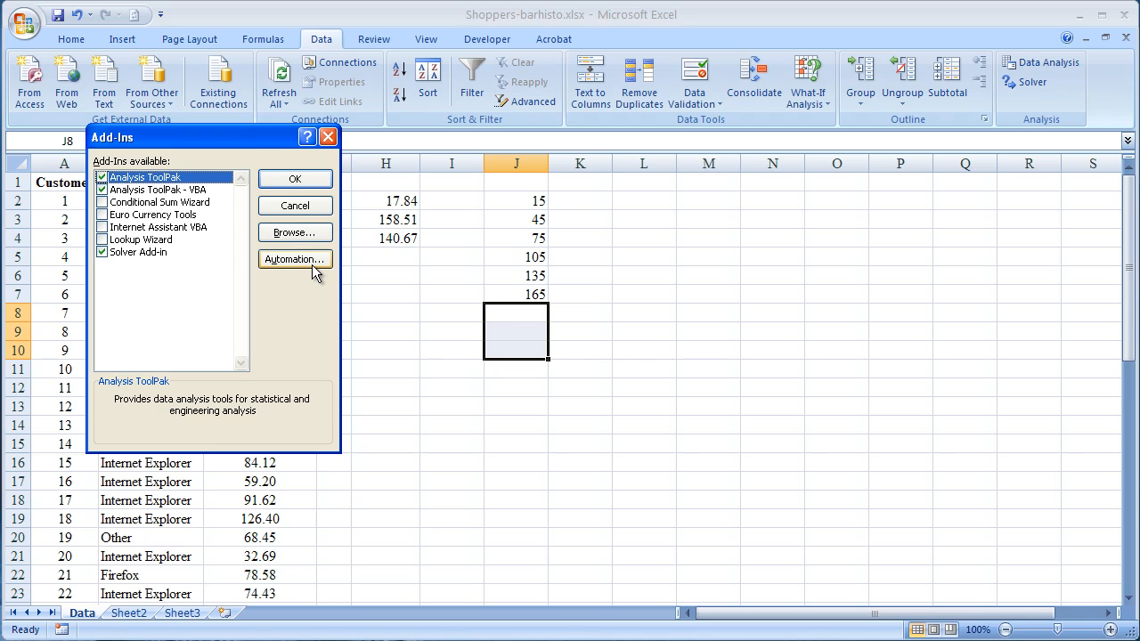
{"action": "left_click", "coordinate": [328, 138]}
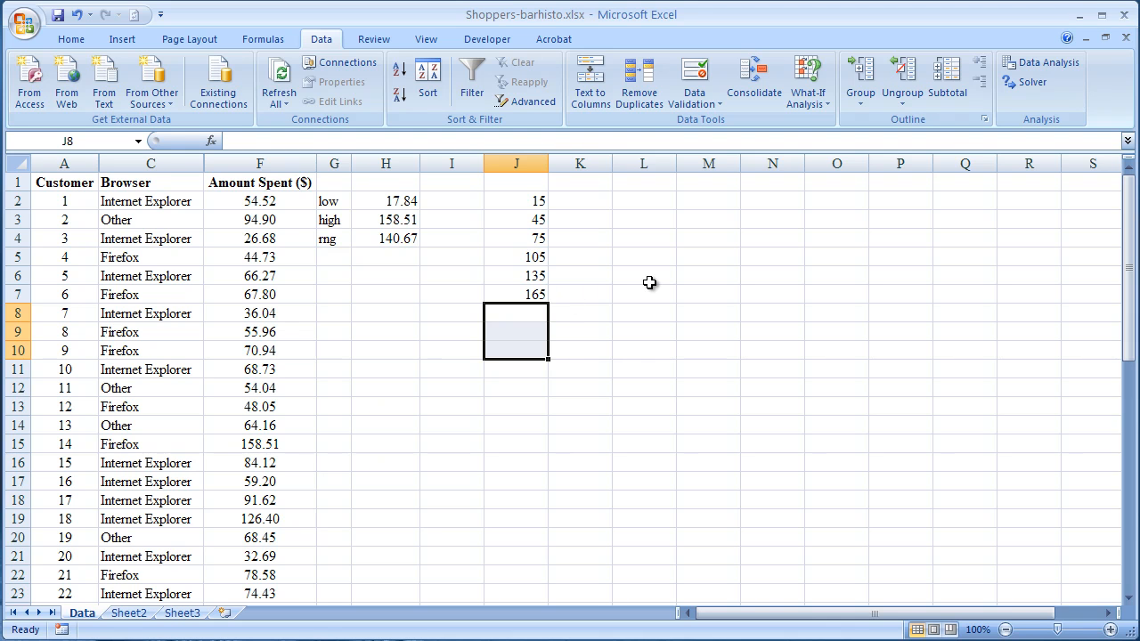
- Start the Histogram tool from the Data Analysis tools
{"action": "left_click", "coordinate": [1037, 60]}
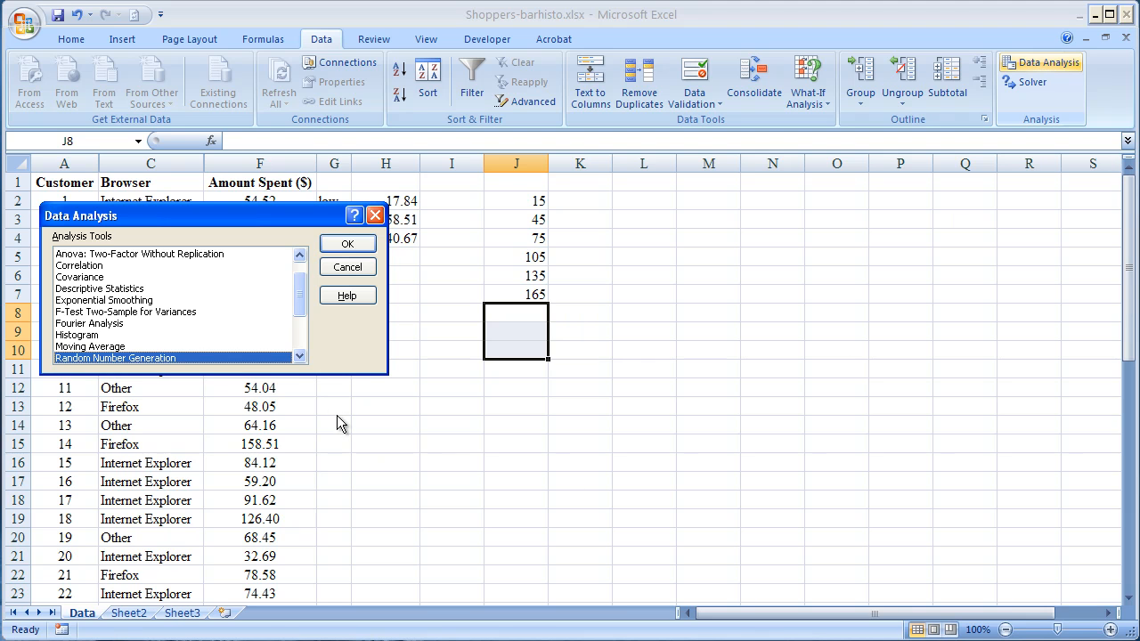
{"action": "left_click", "coordinate": [299, 358]}
{"action": "left_click", "coordinate": [300, 358]}
{"action": "left_click", "coordinate": [299, 358]}
{"action": "left_click", "coordinate": [300, 358]}
{"action": "left_click", "coordinate": [299, 358]}
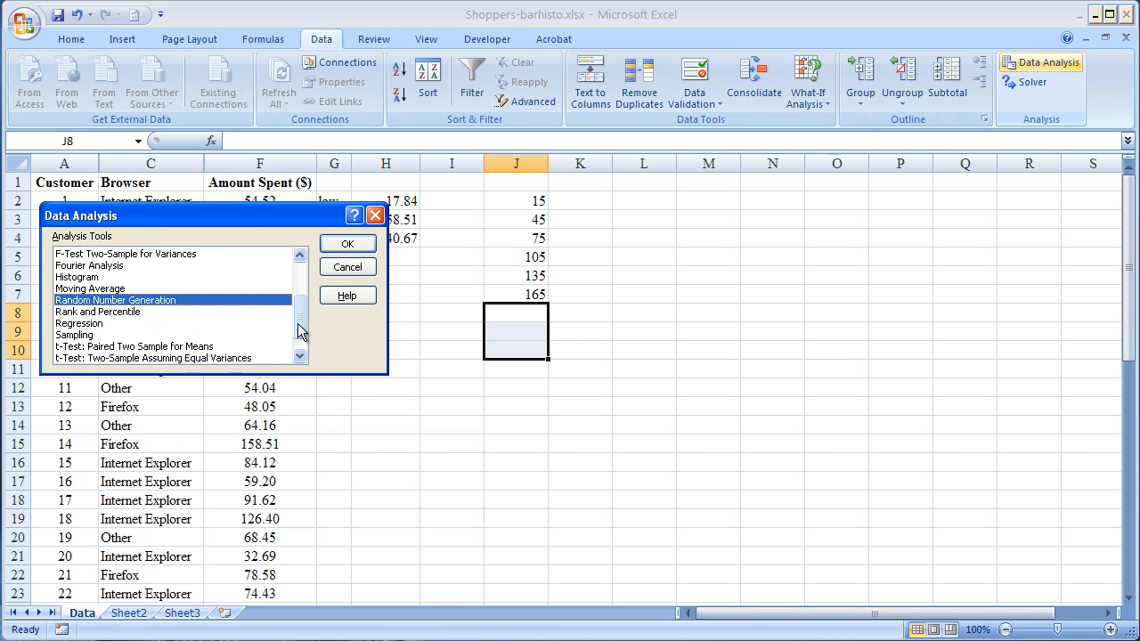
{"action": "left_click", "coordinate": [84, 277]}
{"action": "left_click", "coordinate": [348, 244]}
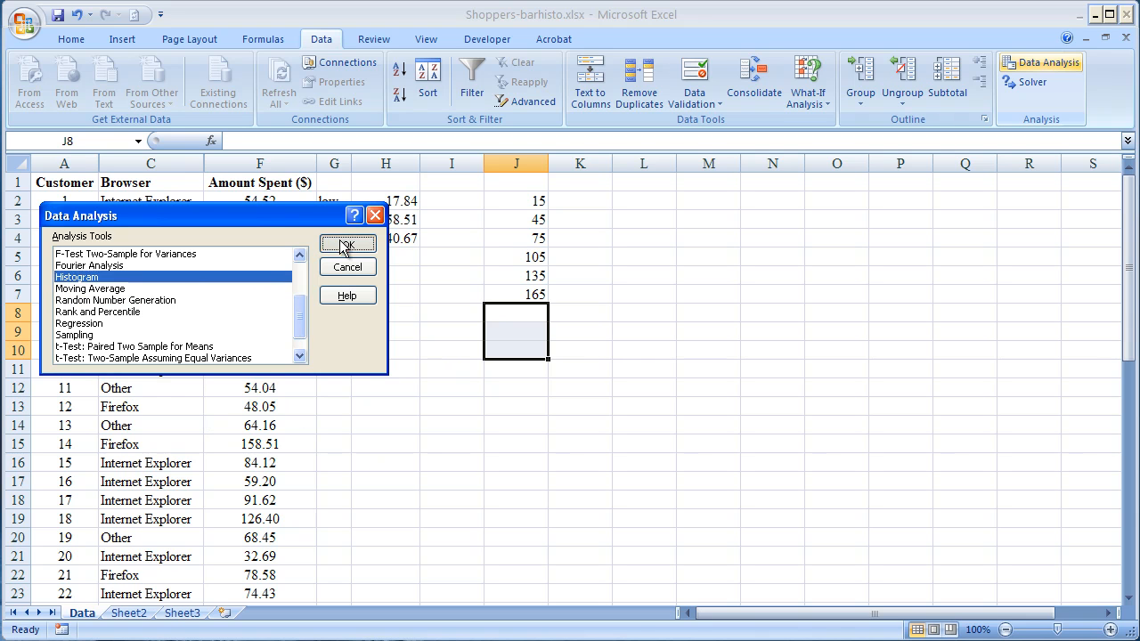
- Set the Histogram input range to the amounts spent in F2:F51
{"action": "left_click_drag", "start_coordinate": [225, 169], "coordinate": [826, 215]}
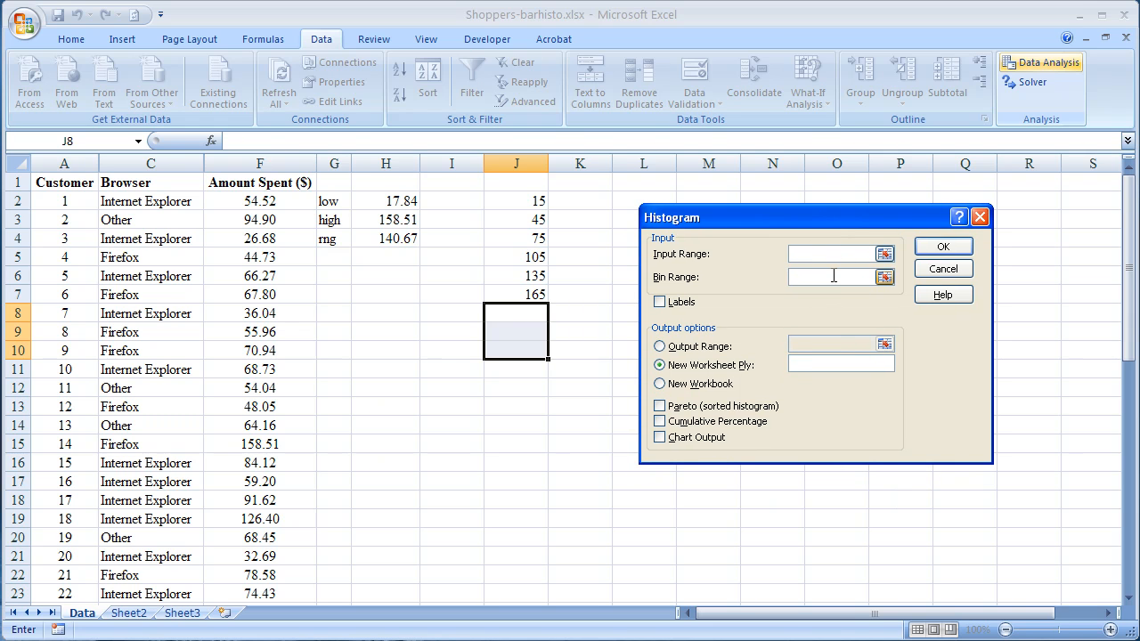
{"action": "left_click", "coordinate": [258, 203]}
{"action": "left_click_drag", "start_coordinate": [257, 203], "coordinate": [261, 538]}
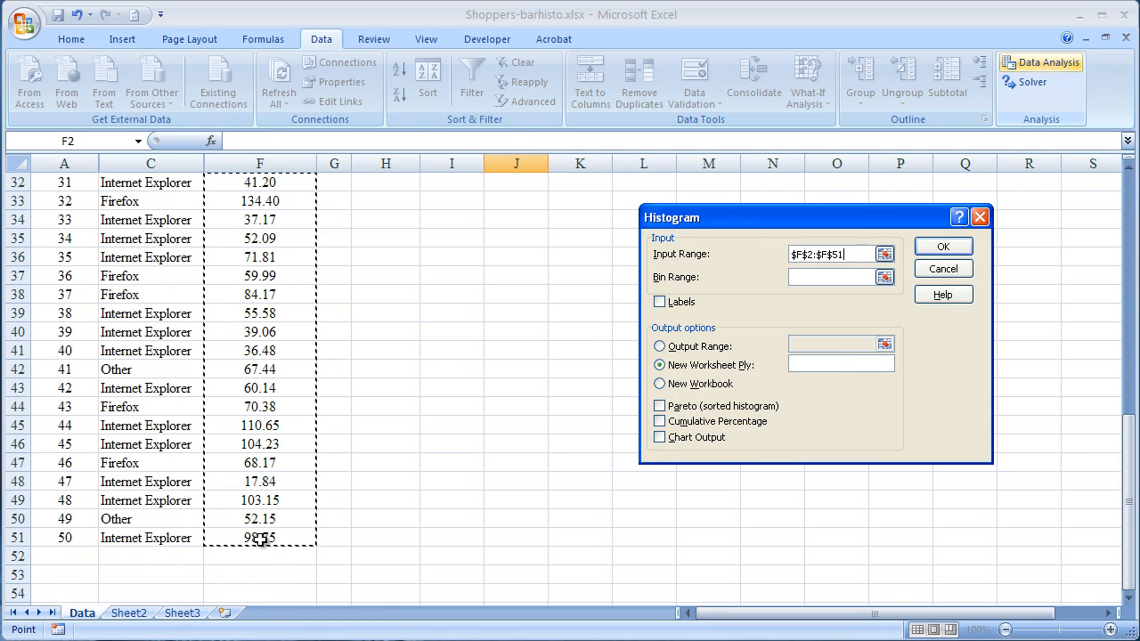
- Set the bin range to J2:J7 and generate the frequency table on a new worksheet
{"action": "left_click", "coordinate": [804, 277]}
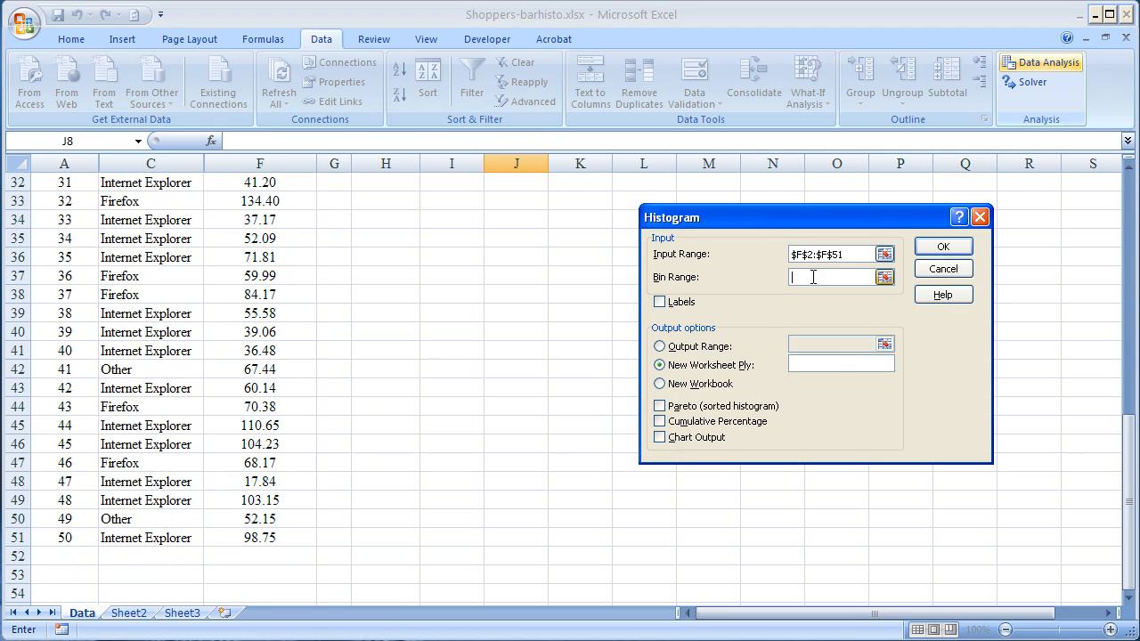
{"action": "left_click", "coordinate": [1129, 194]}
{"action": "left_click", "coordinate": [1130, 193]}
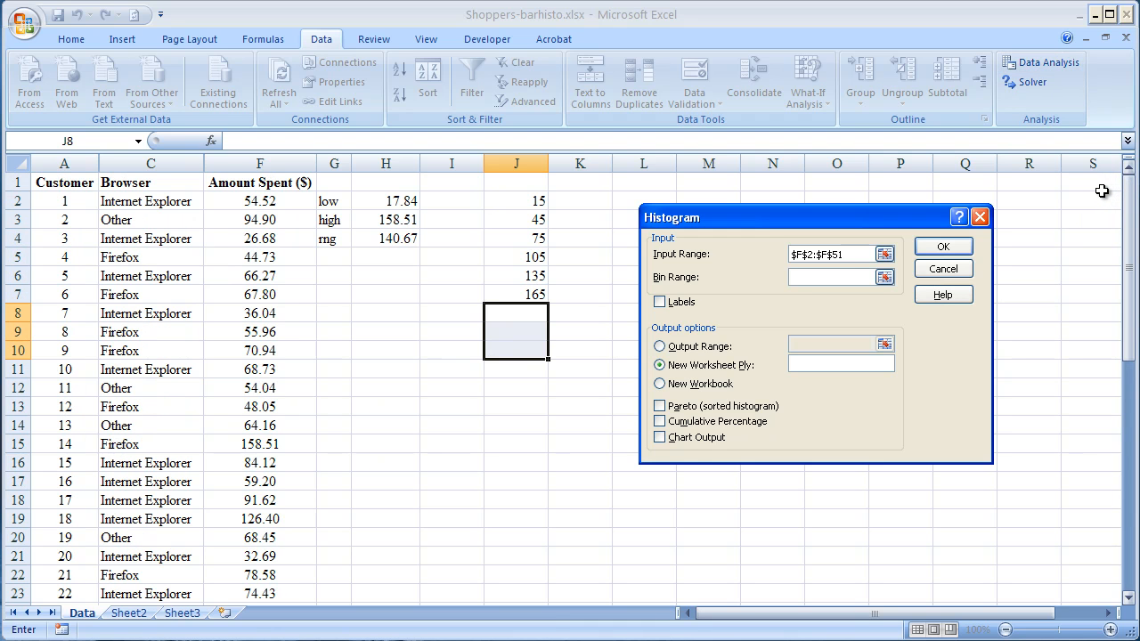
{"action": "left_click_drag", "start_coordinate": [532, 203], "coordinate": [529, 294]}
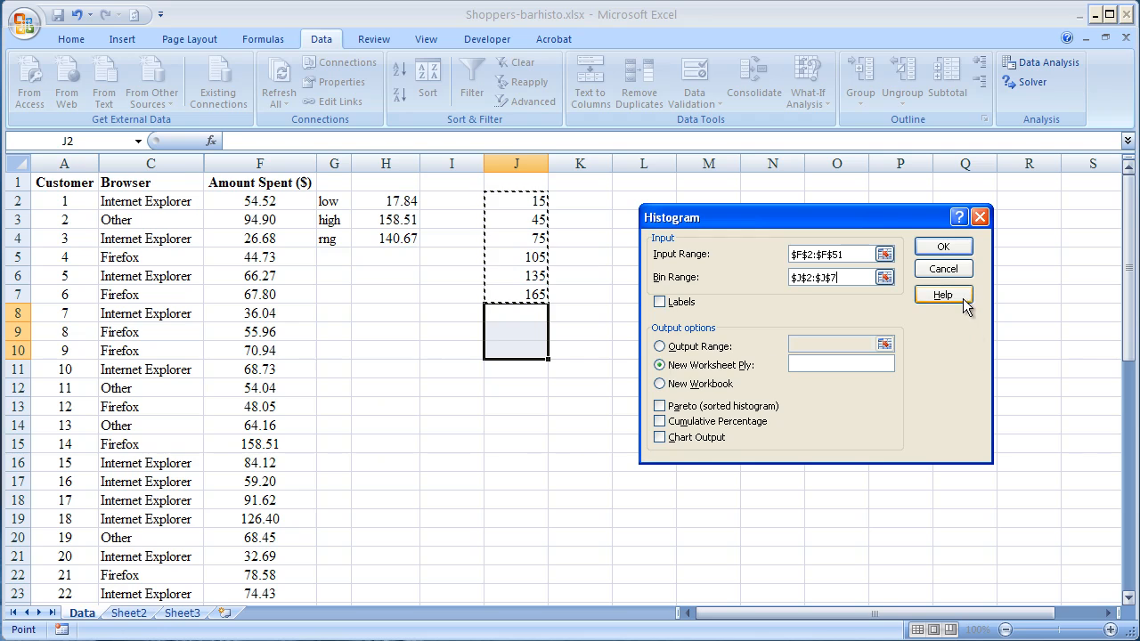
{"action": "left_click", "coordinate": [947, 247]}
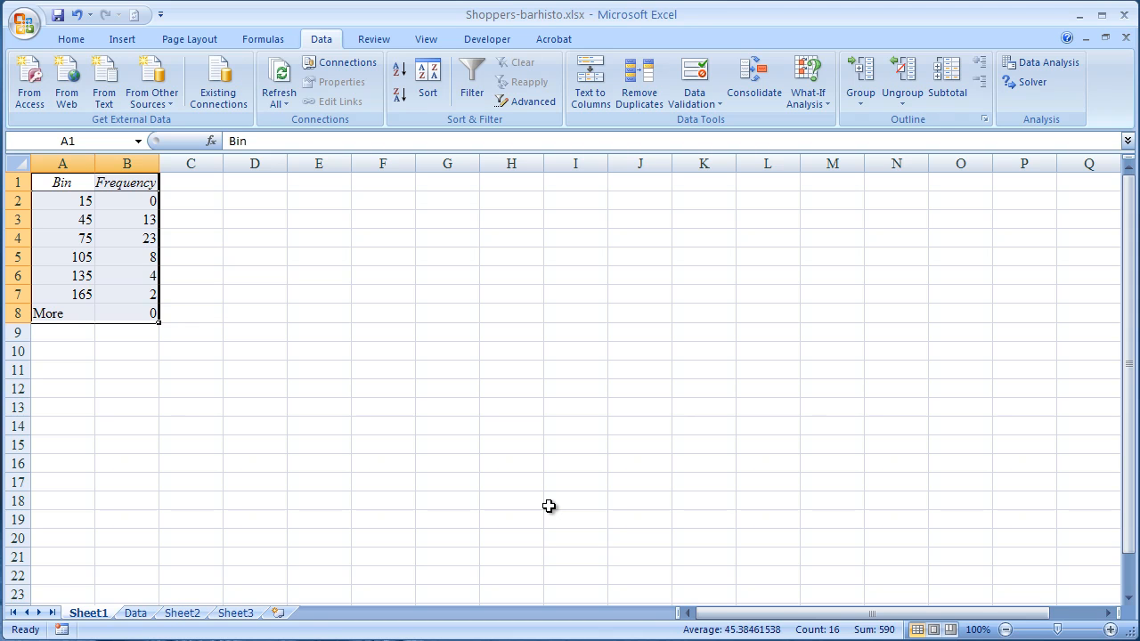
- Review the bin frequencies and clear the More row in A8:B8
{"action": "left_click", "coordinate": [144, 201]}
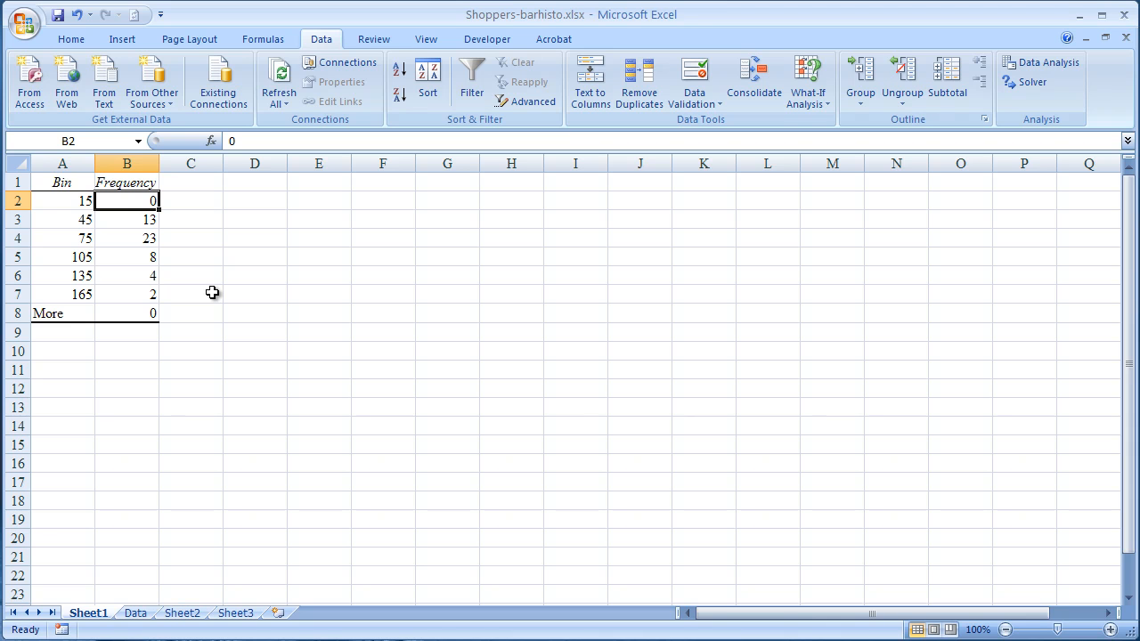
{"action": "left_click", "coordinate": [80, 201]}
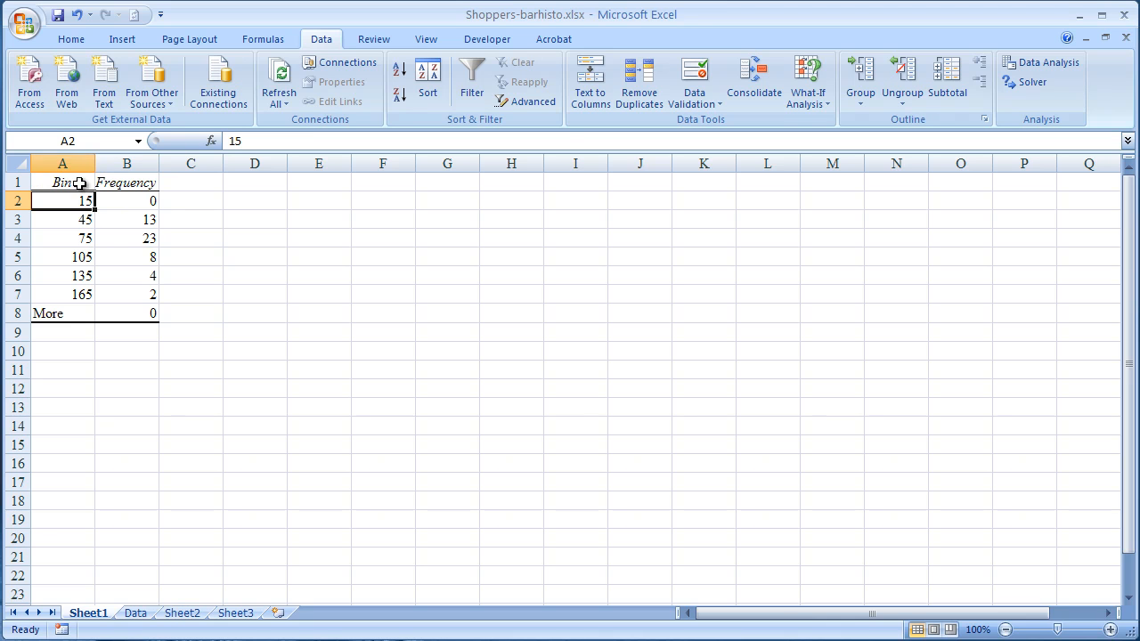
{"action": "left_click", "coordinate": [149, 224]}
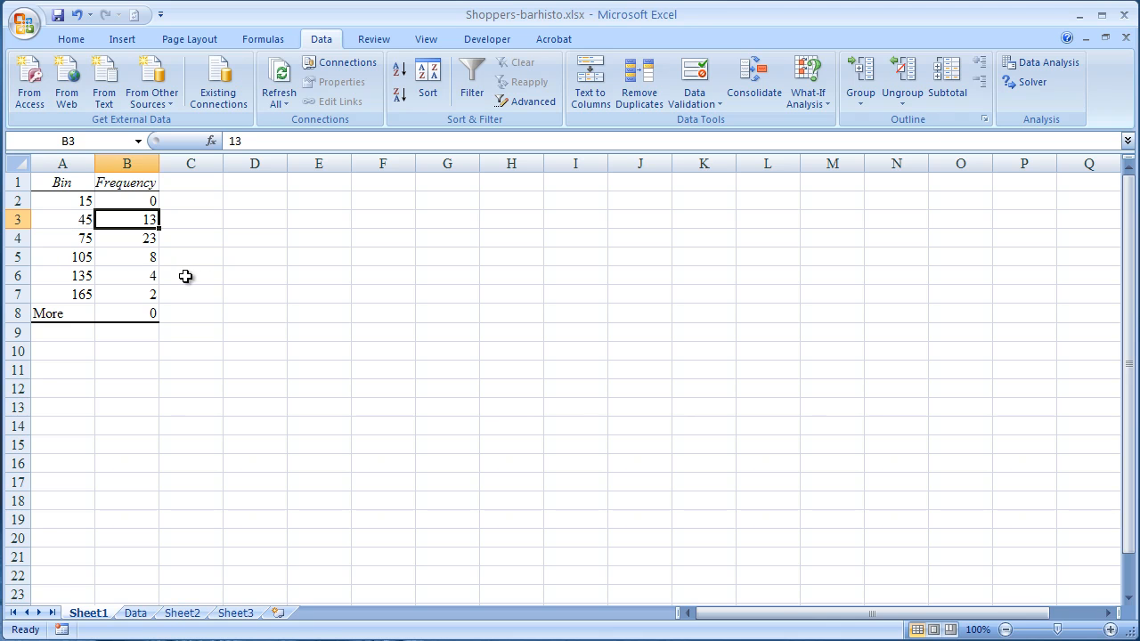
{"action": "left_click", "coordinate": [148, 257]}
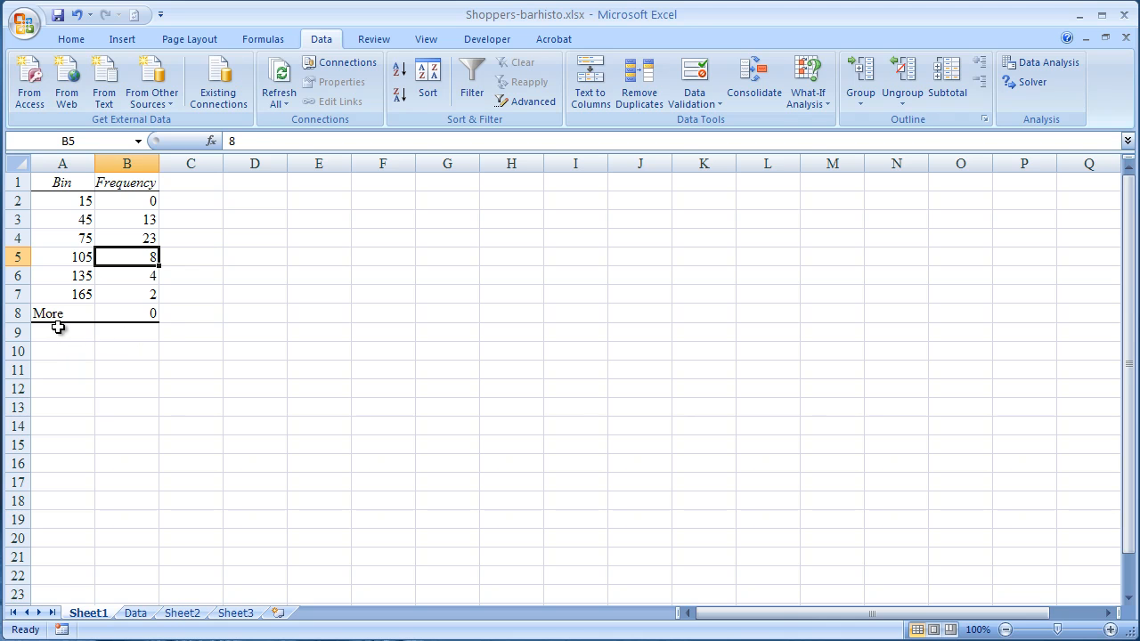
{"action": "left_click_drag", "start_coordinate": [46, 314], "coordinate": [129, 312]}
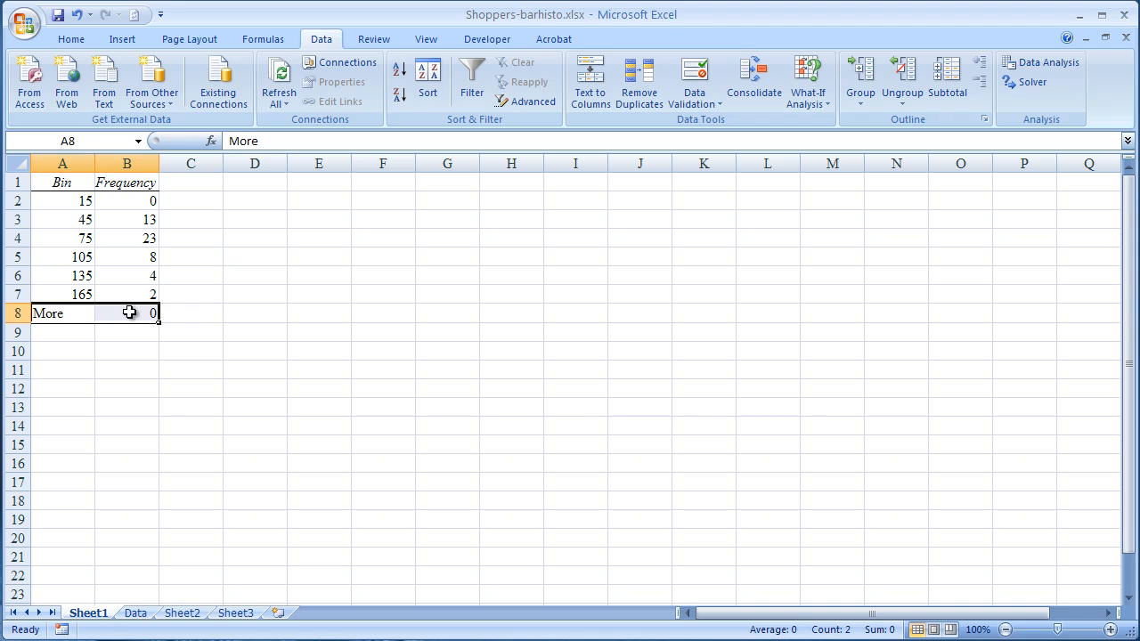
{"action": "key", "text": "Delete"}
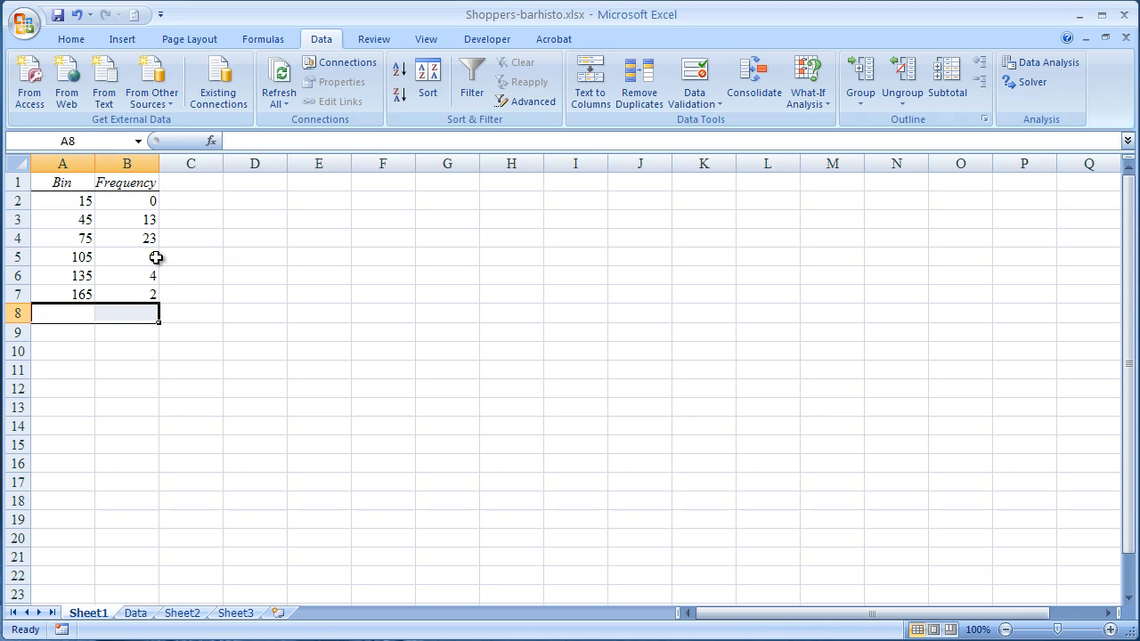
- Insert a 3-D clustered column chart of the frequencies in B2:B7
{"action": "left_click_drag", "start_coordinate": [144, 199], "coordinate": [140, 292]}
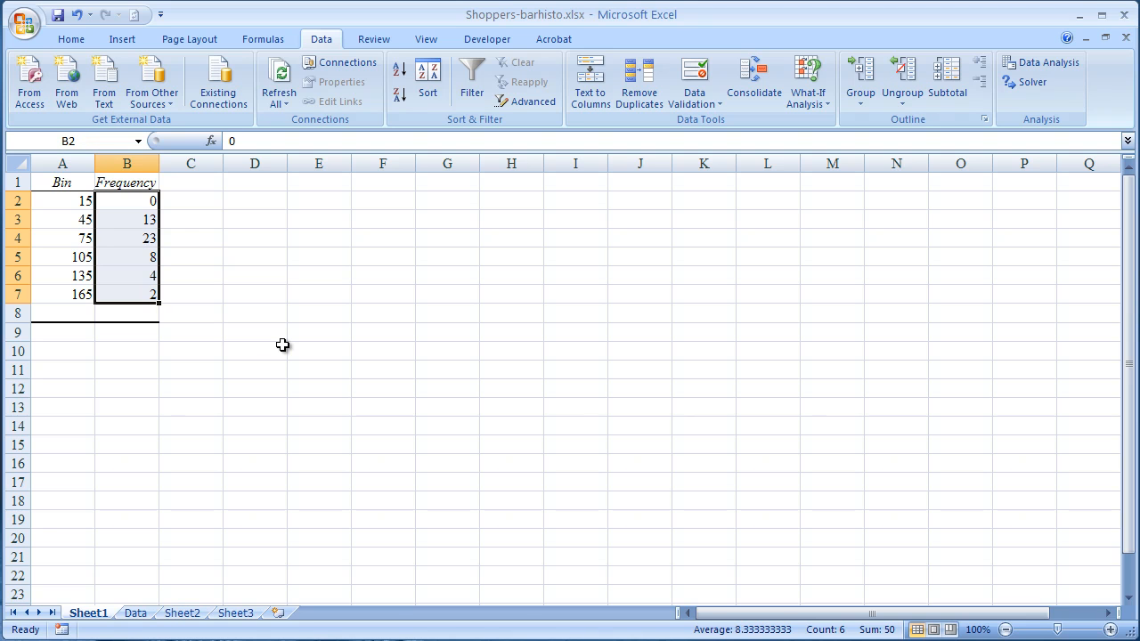
{"action": "left_click", "coordinate": [122, 45]}
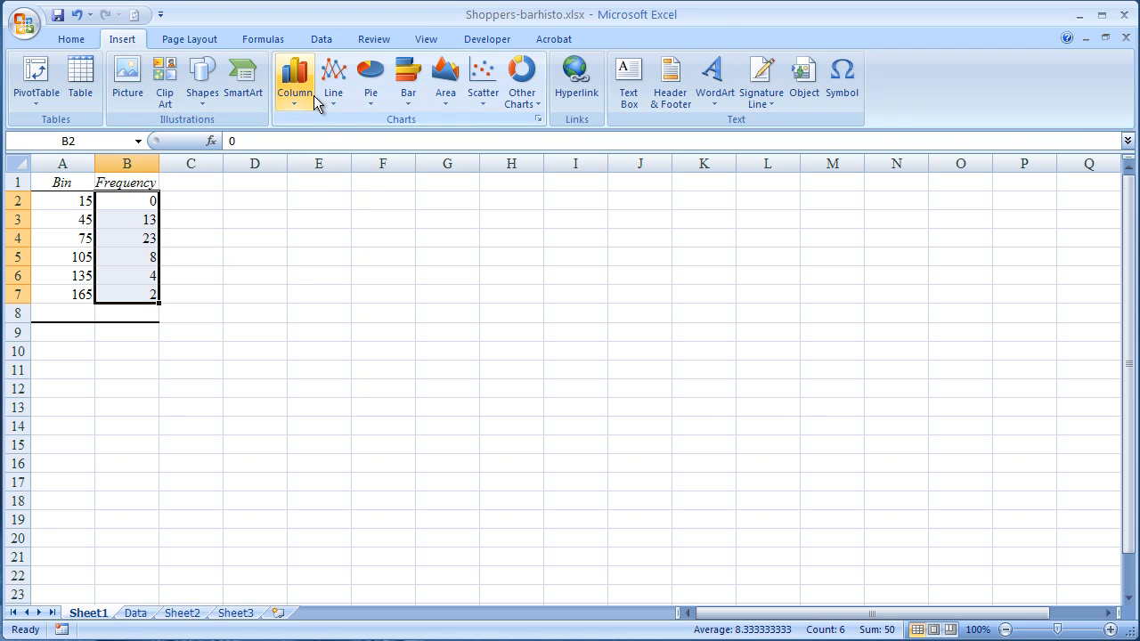
{"action": "left_click", "coordinate": [298, 83]}
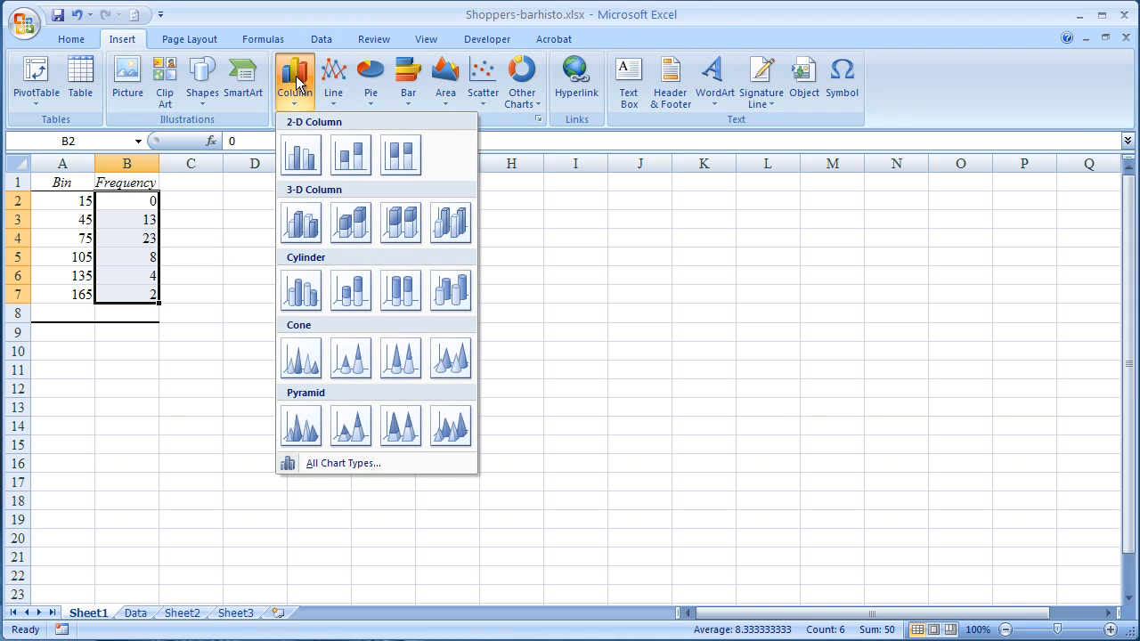
{"action": "left_click", "coordinate": [302, 239]}
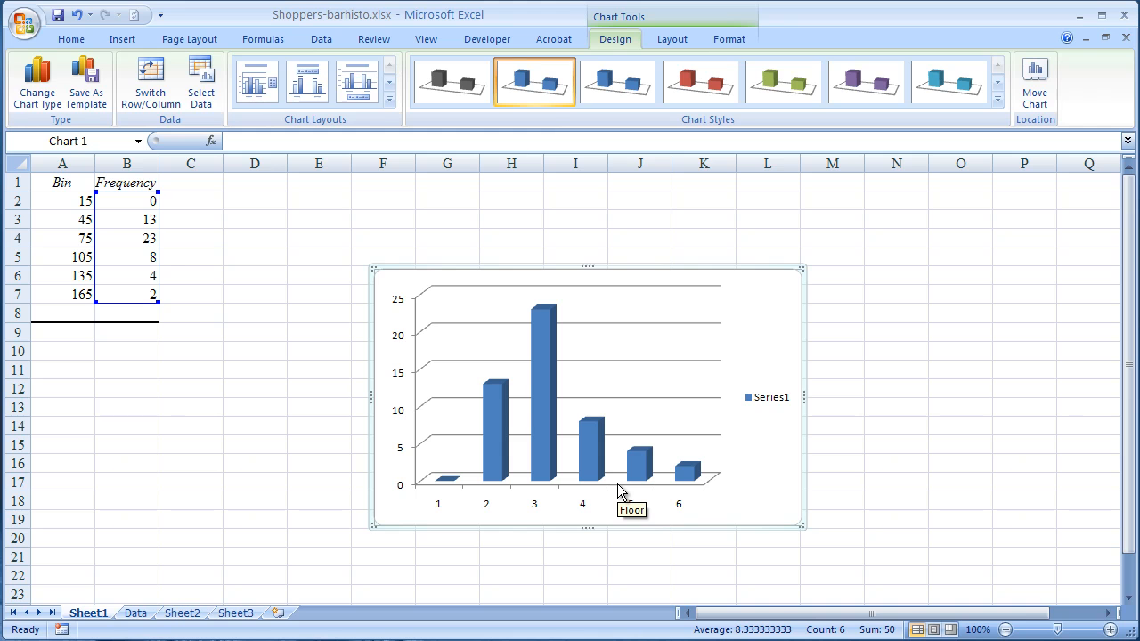
- Move the column chart to its own new chart sheet
{"action": "right_click", "coordinate": [744, 267]}
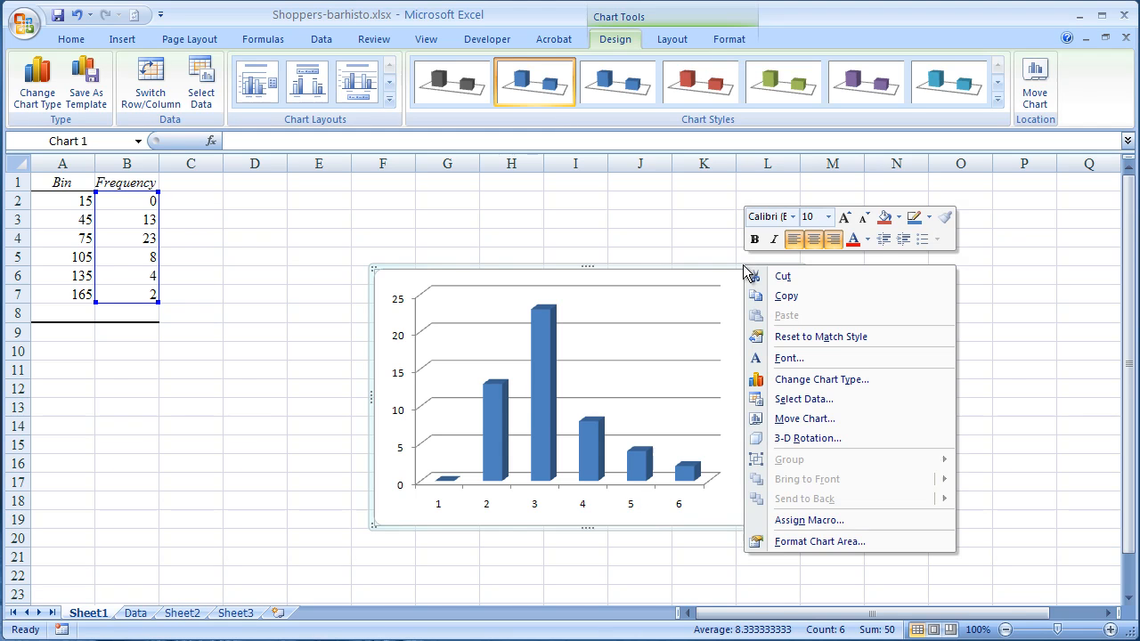
{"action": "left_click", "coordinate": [792, 419]}
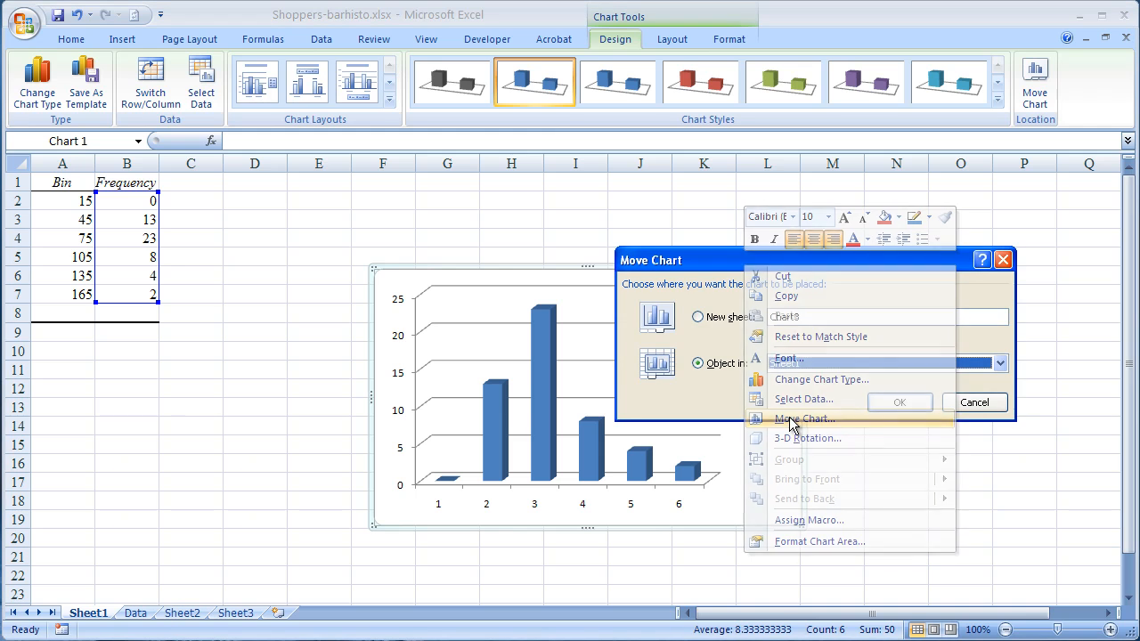
{"action": "left_click", "coordinate": [698, 318]}
{"action": "left_click", "coordinate": [890, 402]}
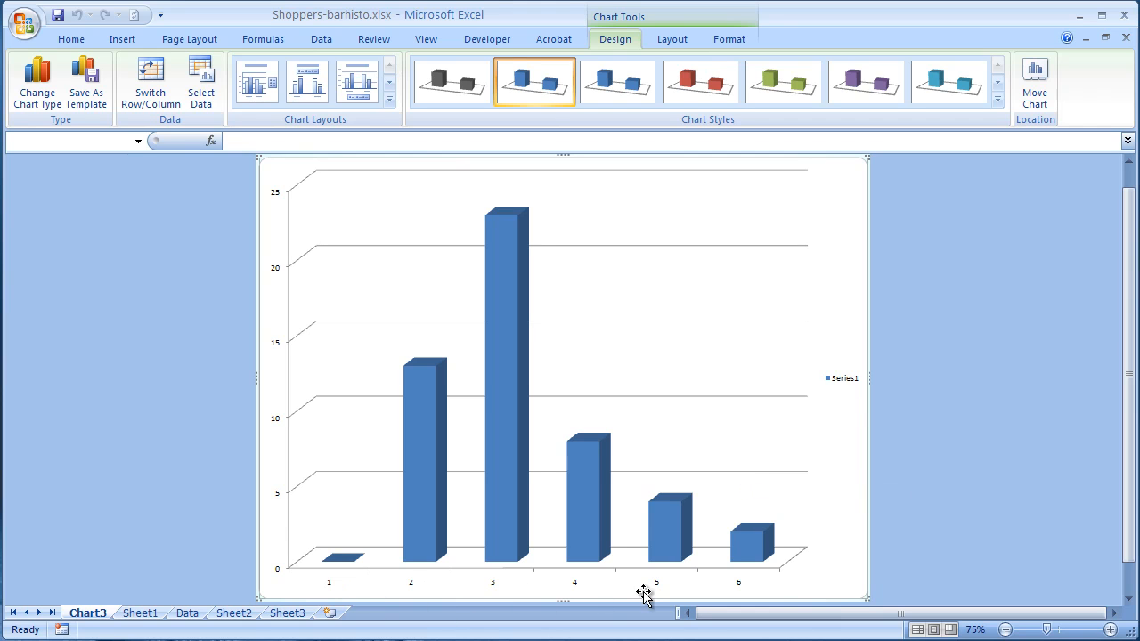
- Set the chart's horizontal axis labels to the bin limits in J2:J7 of the Data sheet
{"action": "right_click", "coordinate": [847, 276]}
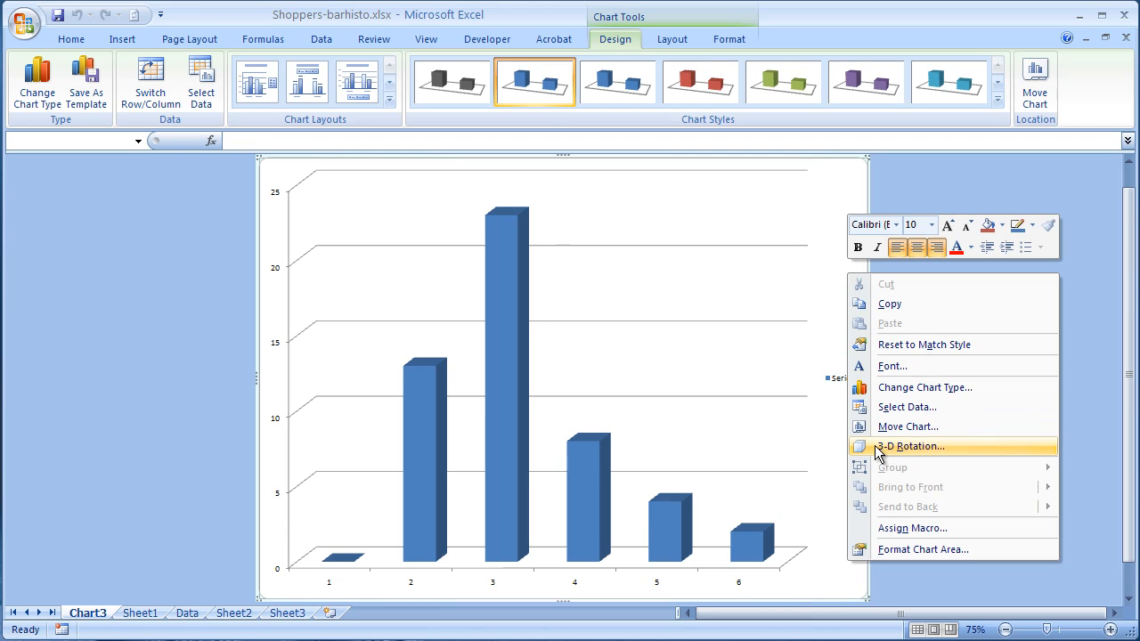
{"action": "left_click", "coordinate": [893, 407]}
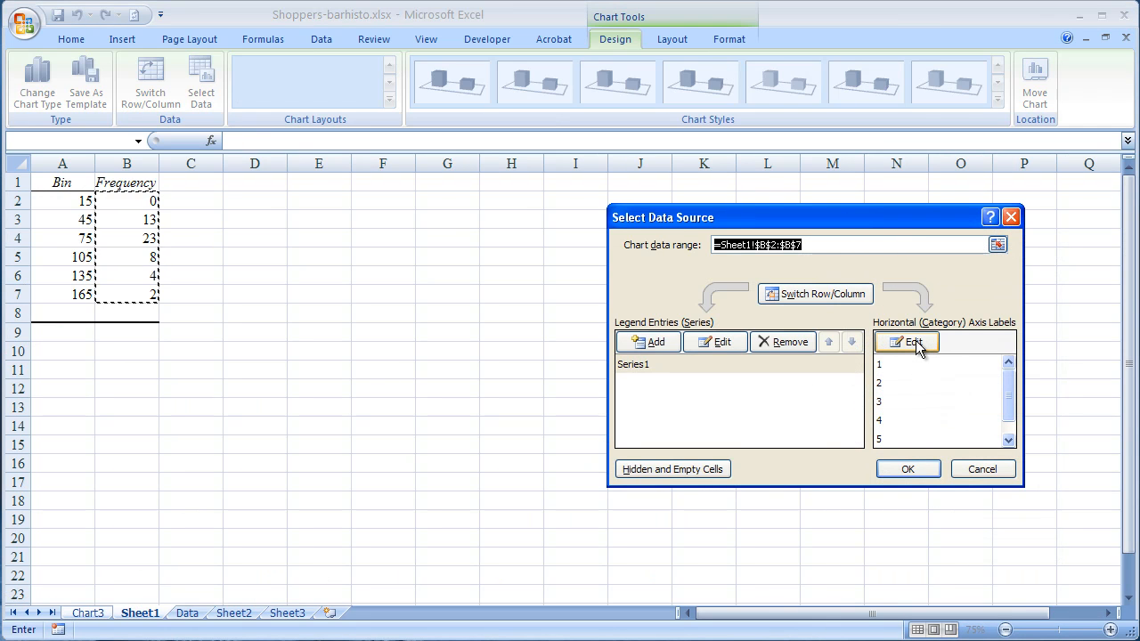
{"action": "left_click", "coordinate": [910, 342]}
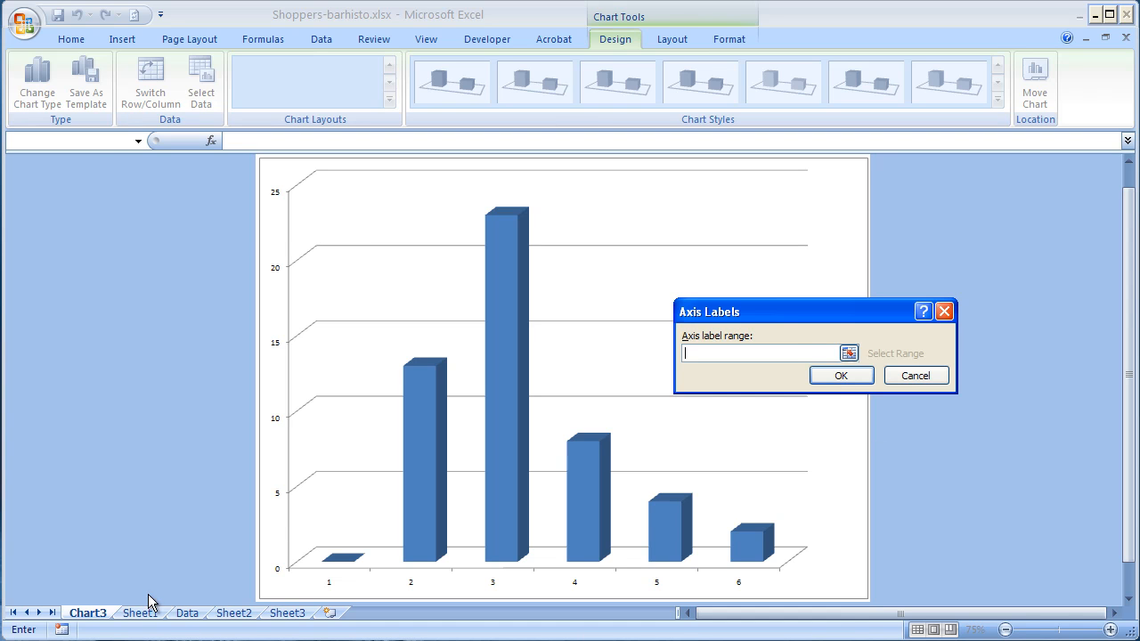
{"action": "left_click", "coordinate": [187, 613]}
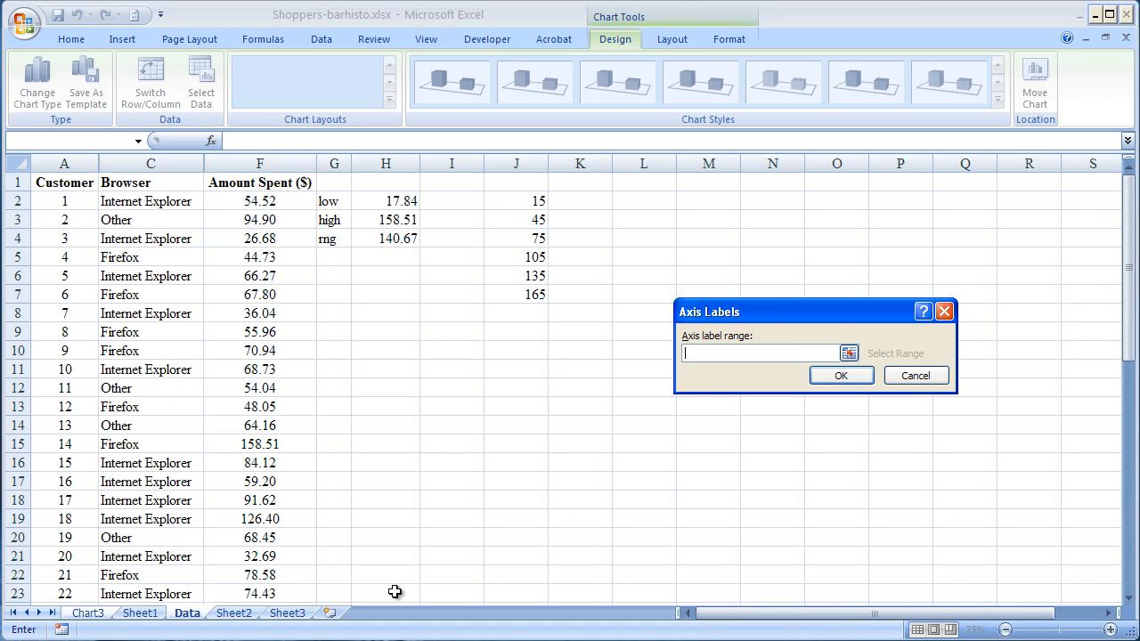
{"action": "left_click_drag", "start_coordinate": [521, 203], "coordinate": [520, 295]}
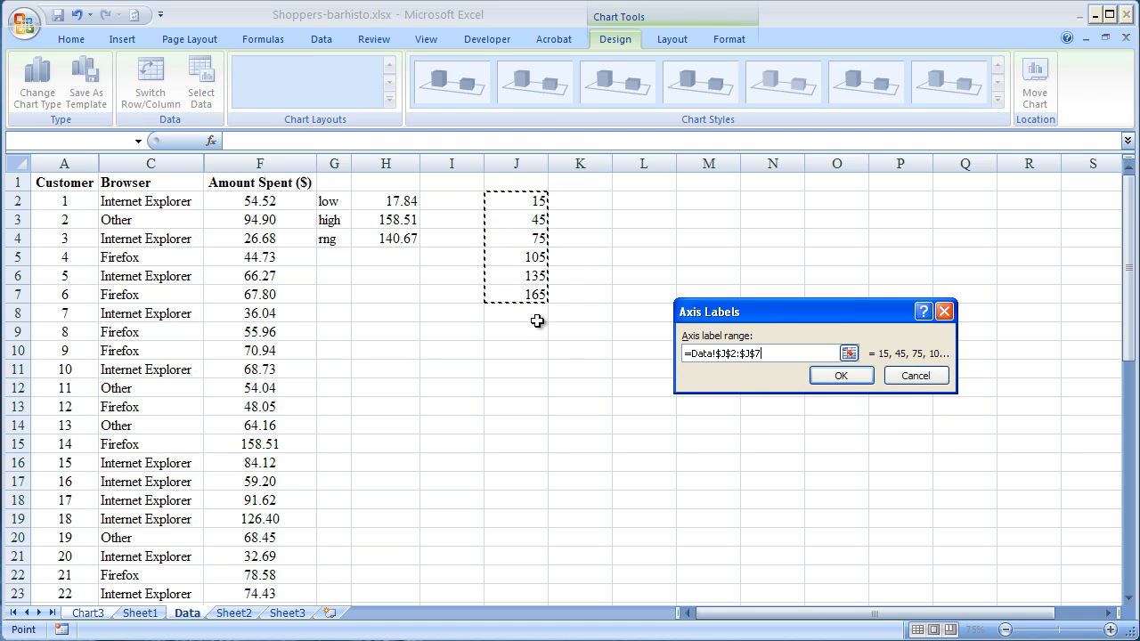
{"action": "left_click", "coordinate": [848, 374]}
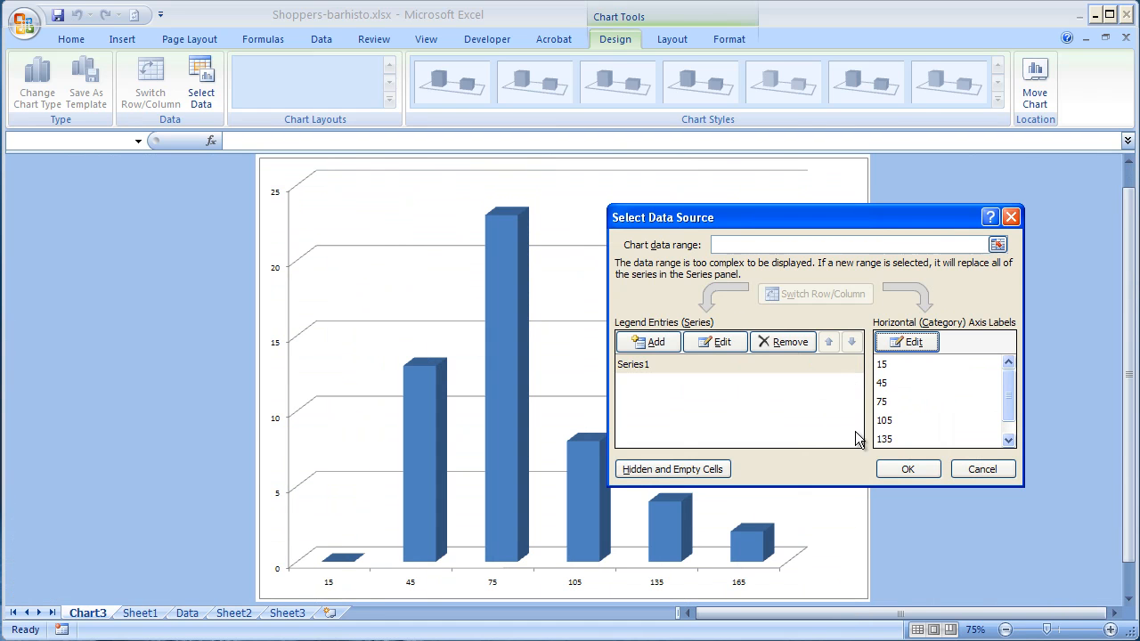
{"action": "left_click", "coordinate": [917, 473]}
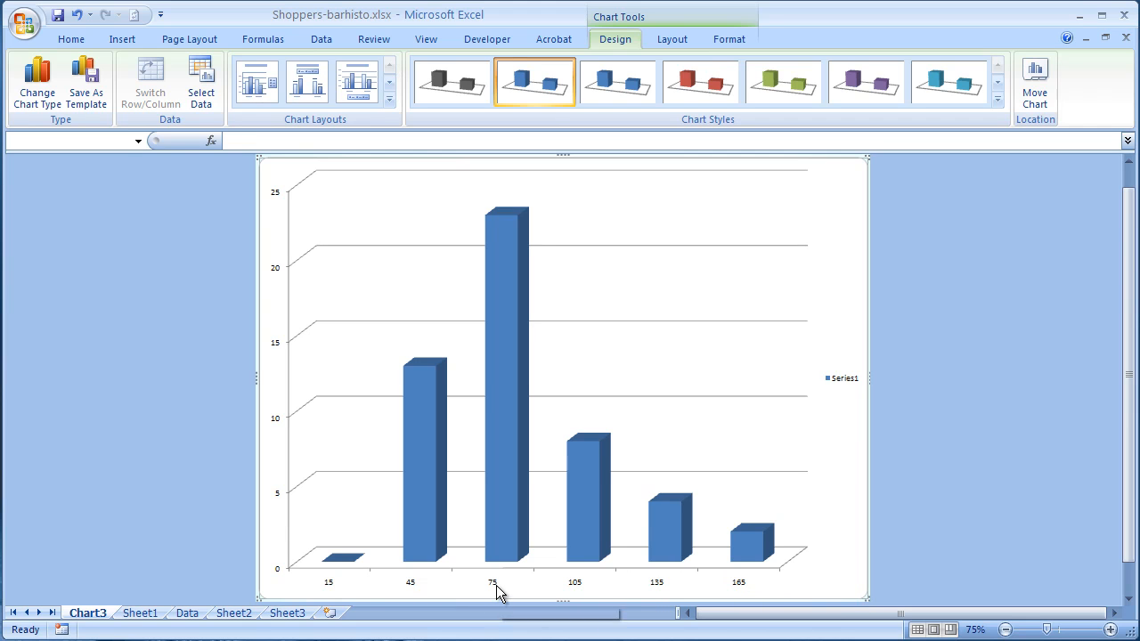
- Set the gap width of the column series to 0% so that the columns touch
{"action": "mouse_move", "coordinate": [501, 292]}
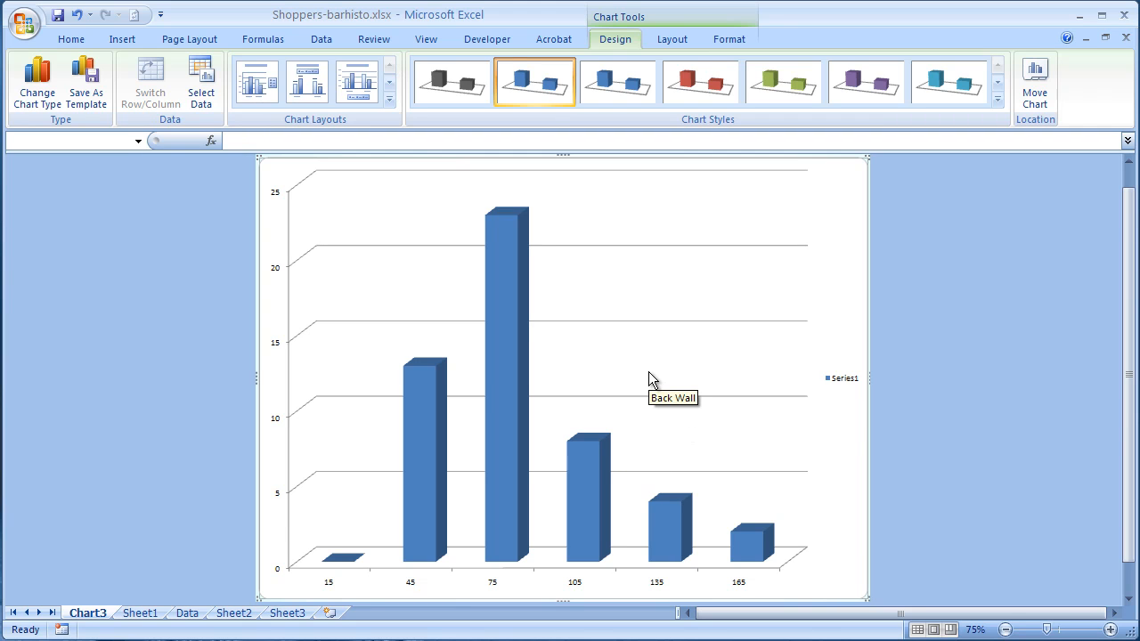
{"action": "right_click", "coordinate": [506, 287]}
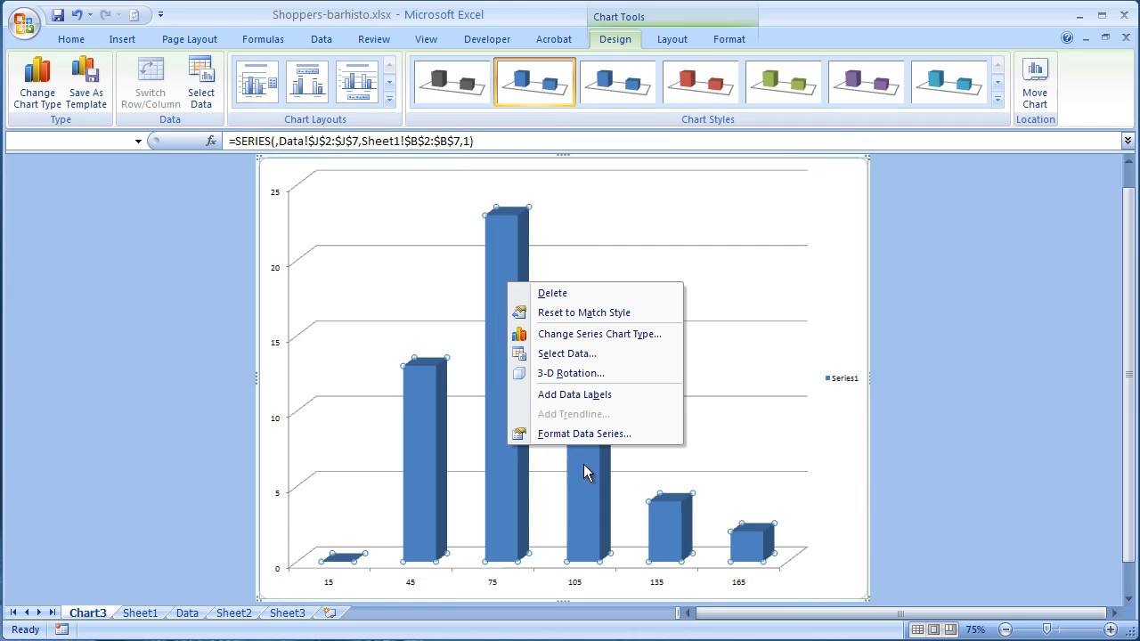
{"action": "left_click", "coordinate": [579, 434]}
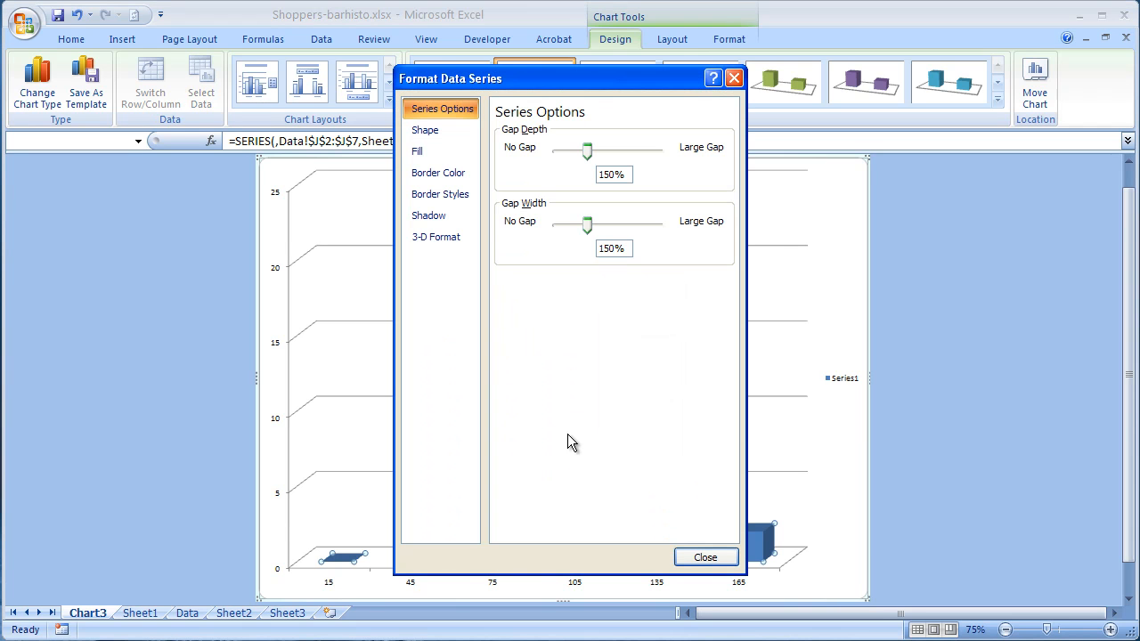
{"action": "left_click_drag", "start_coordinate": [587, 225], "coordinate": [553, 224]}
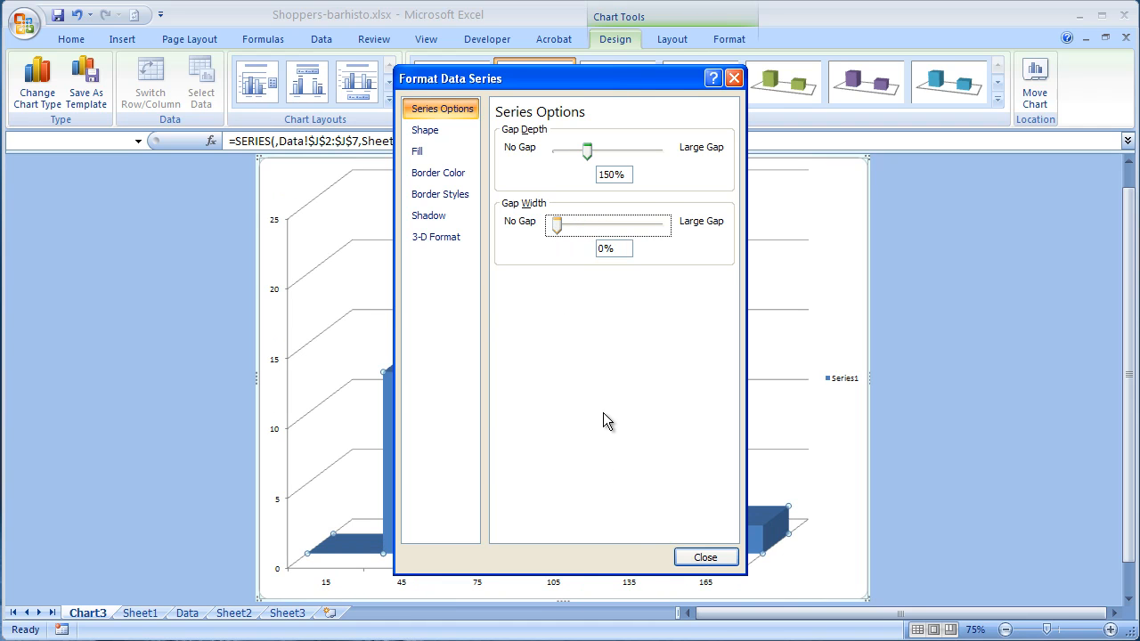
{"action": "left_click", "coordinate": [697, 559]}
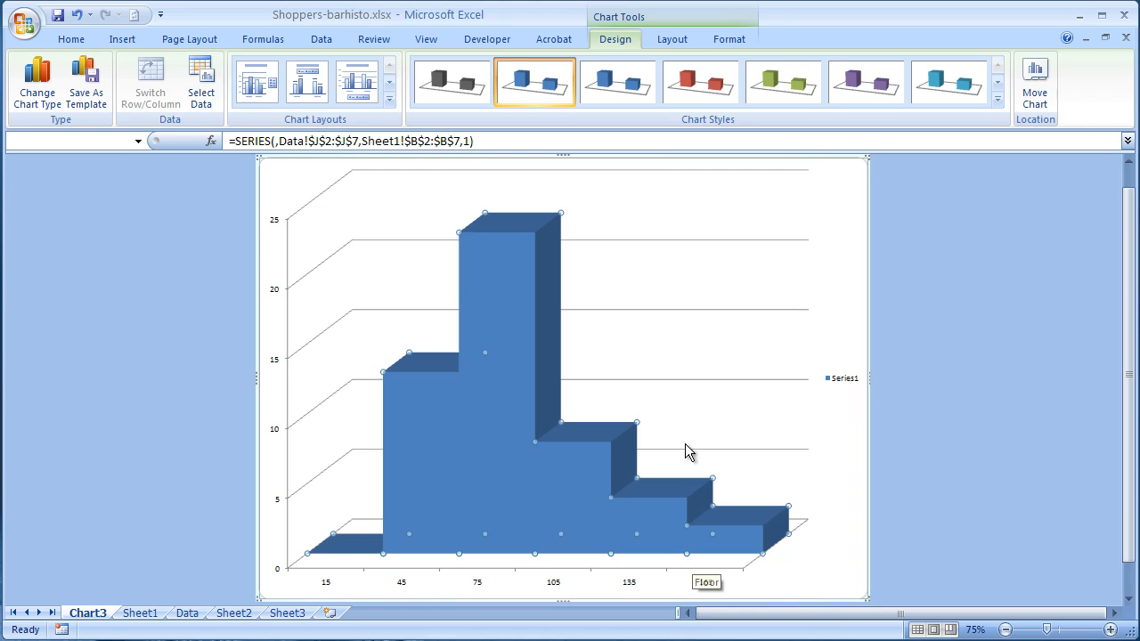
- Bring up the chart's layout options for labels and axes
{"action": "left_click", "coordinate": [671, 40]}
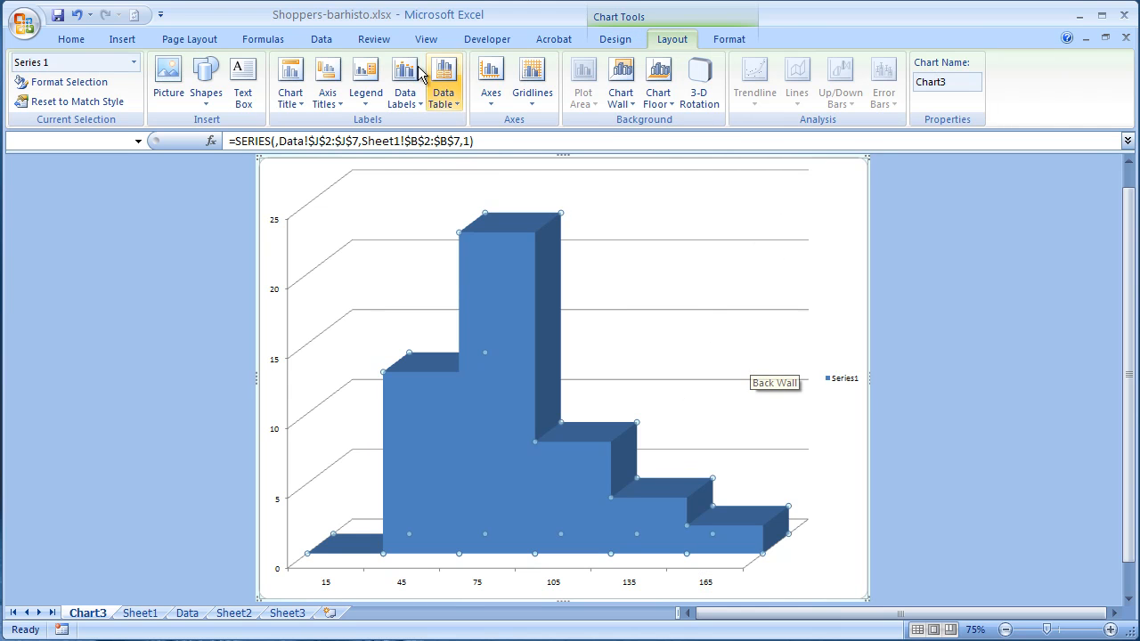